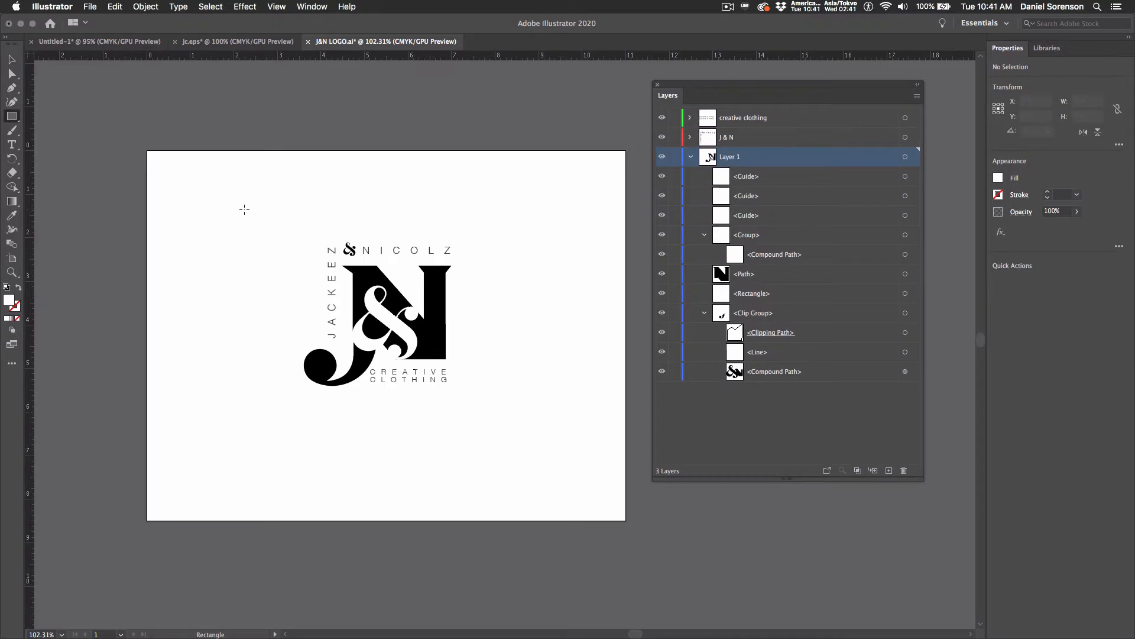
- Draw a red rectangle about 6.52 by 5.55 in behind the logo to check for white shapes, and delete it
drag(249, 206, 534, 447)
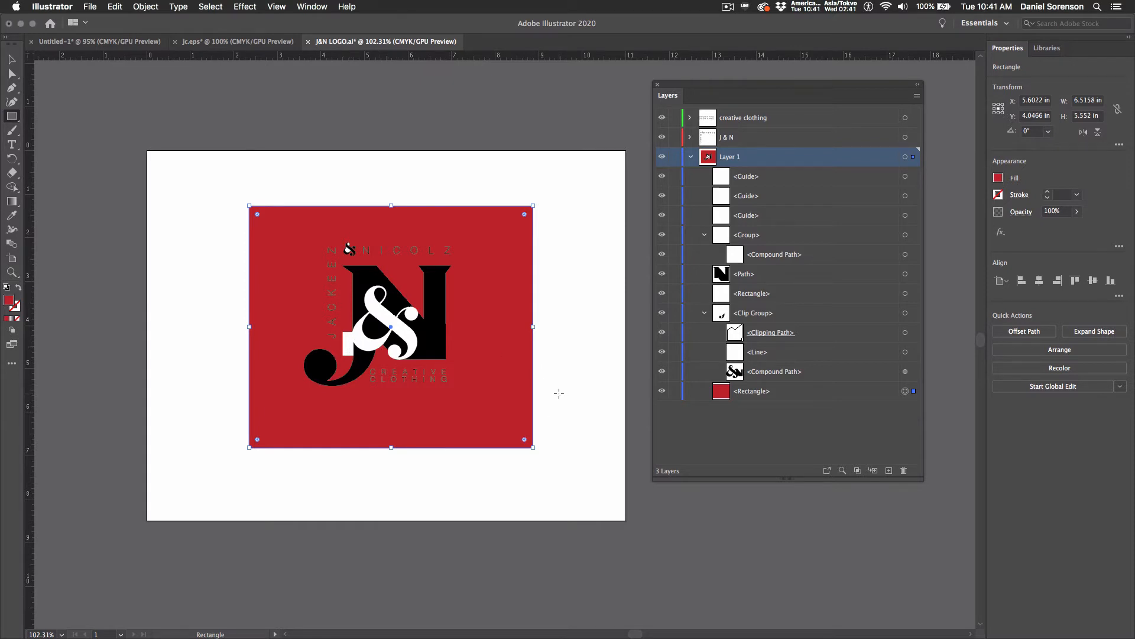
key(v)
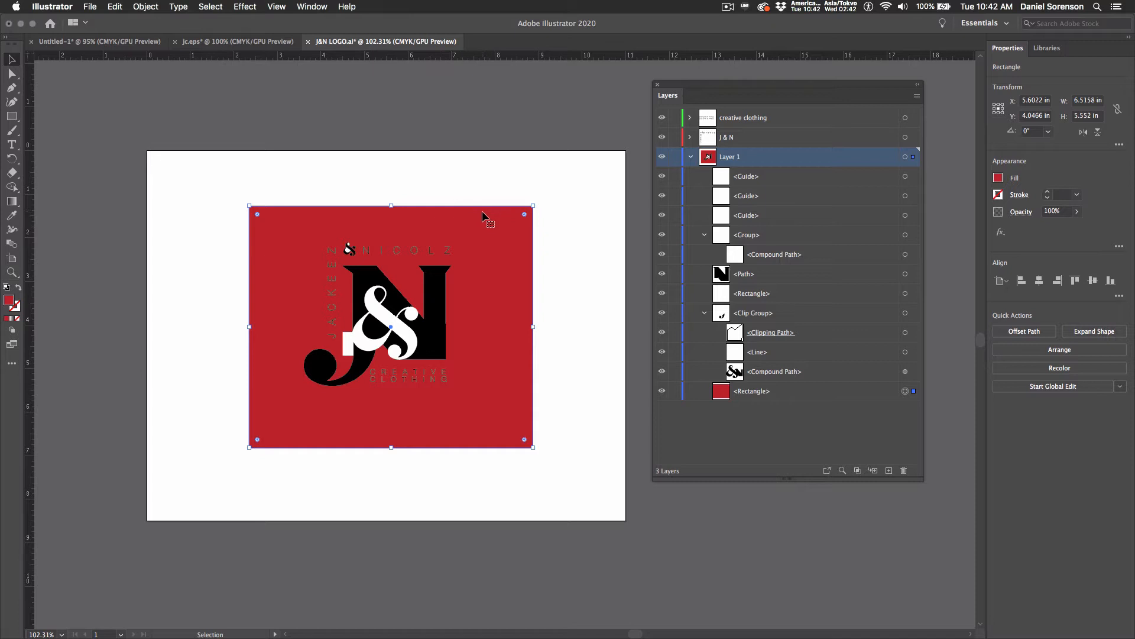
key(Delete)
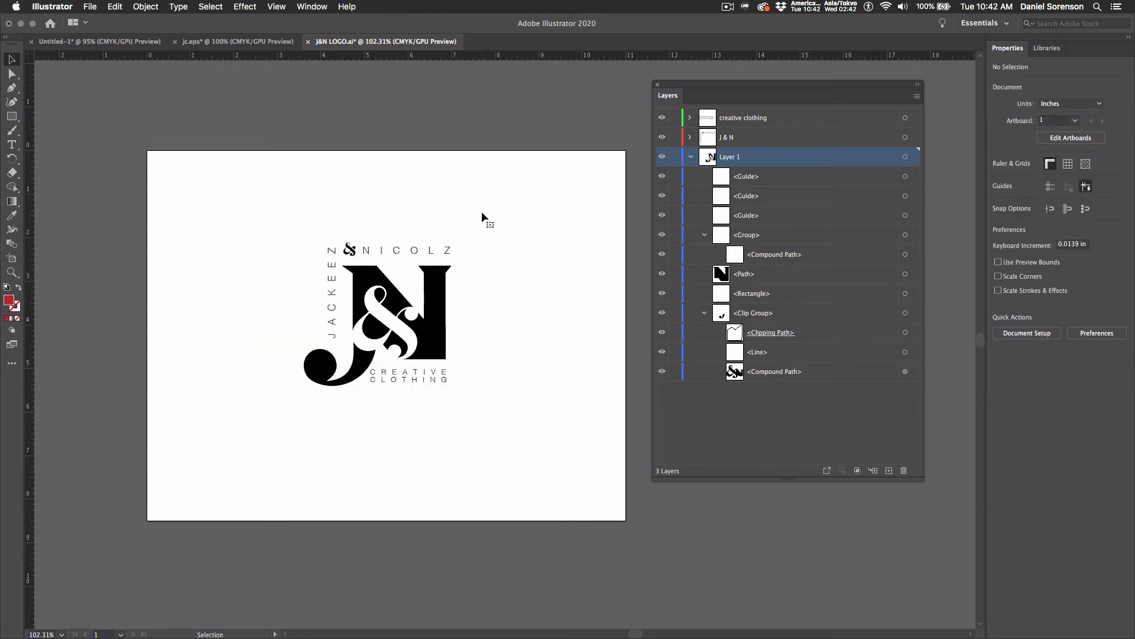
- Show the artwork in outline view and hide the creative clothing and J & N layers
key(a)
key(super+y)
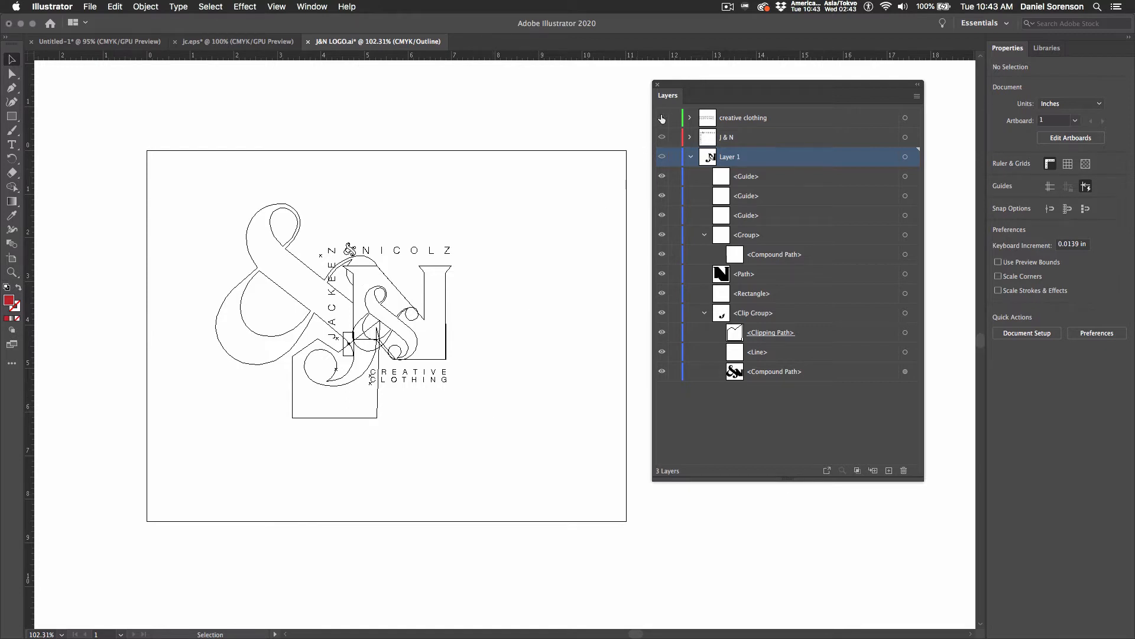
drag(661, 118, 662, 136)
- Release the clipping mask on the J&N monogram artwork
drag(292, 362, 487, 440)
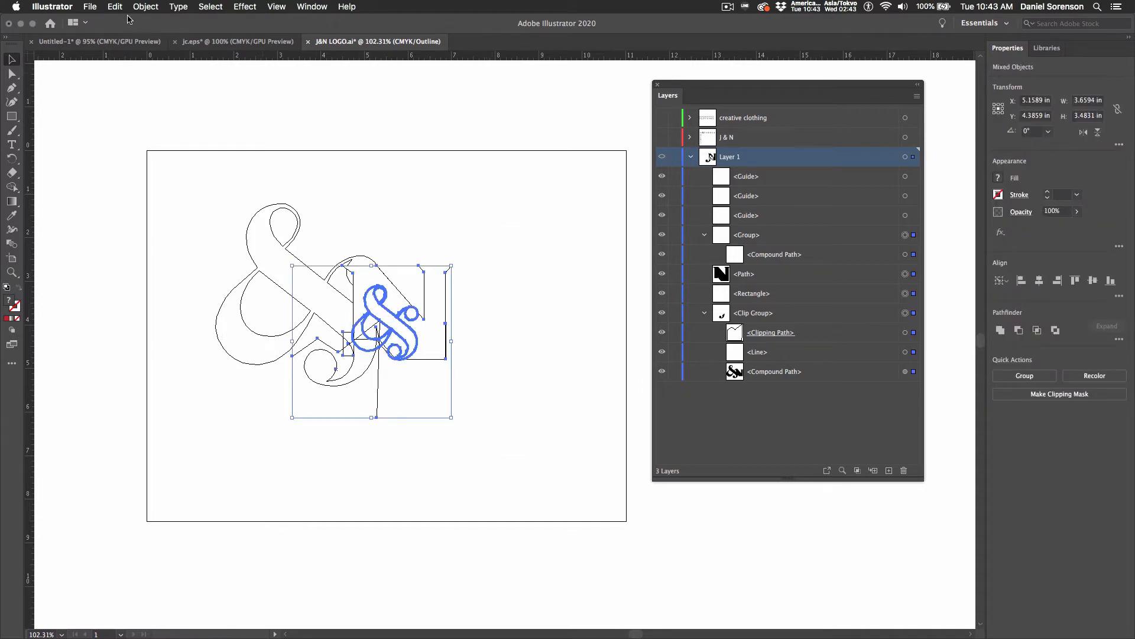
click(145, 7)
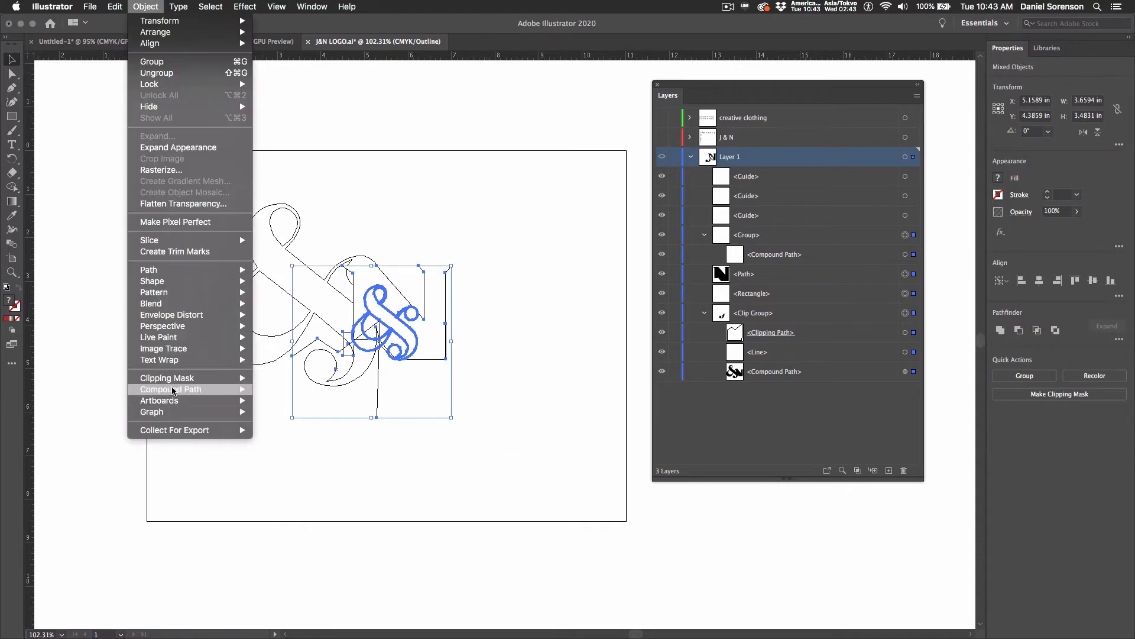
mouse_move(177, 381)
click(270, 391)
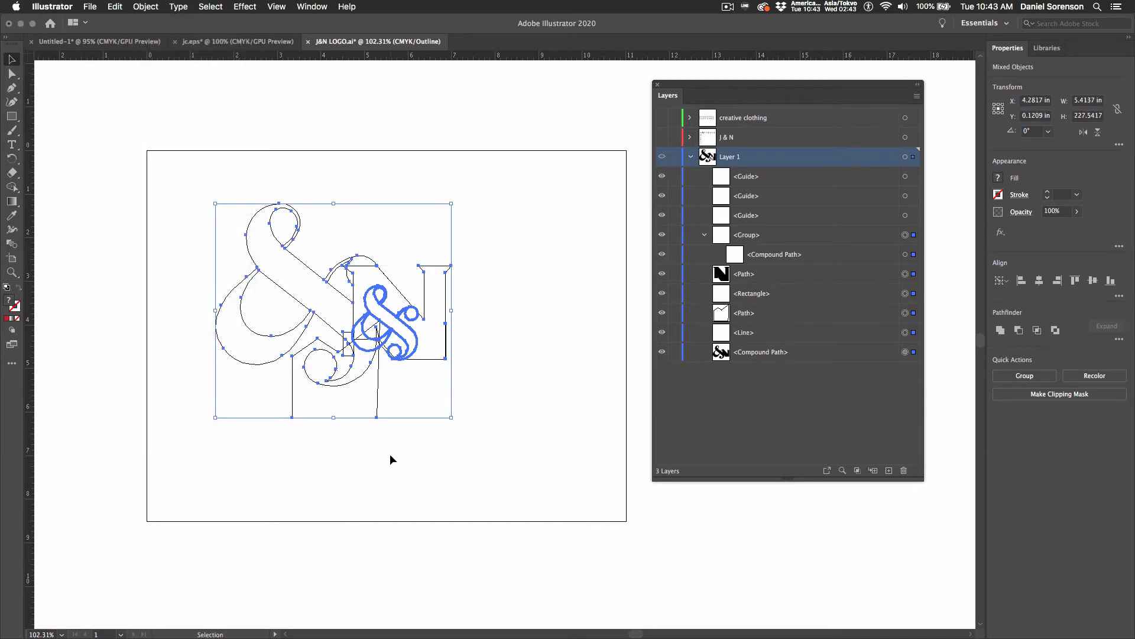
click(389, 453)
key(super+y)
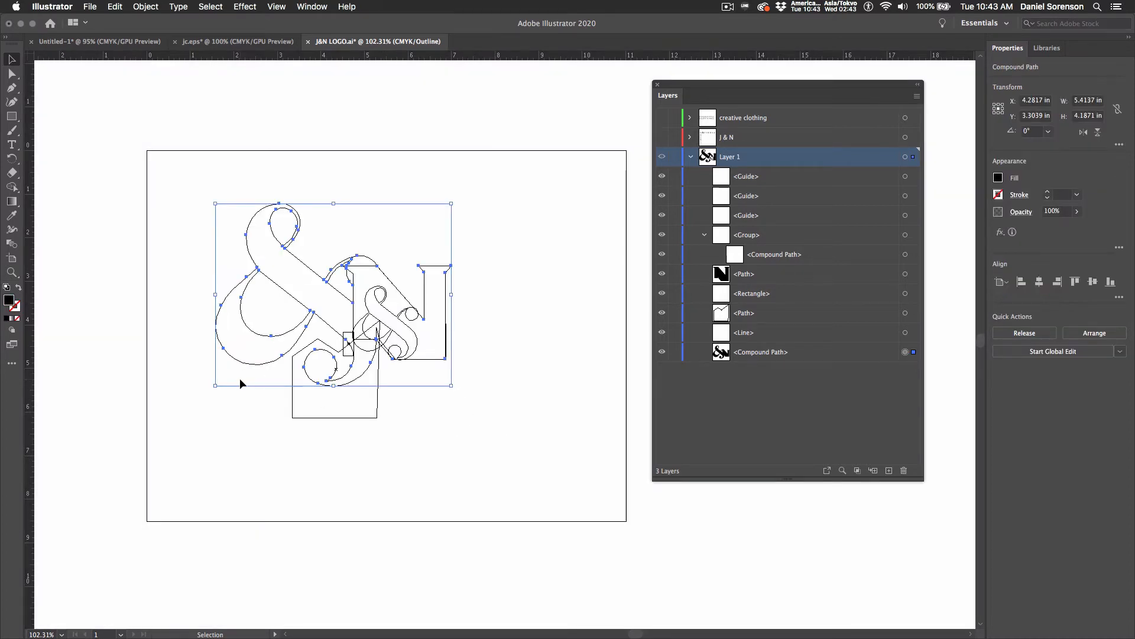
- Delete the leftover clipping path around the curl of the J
click(253, 419)
click(318, 417)
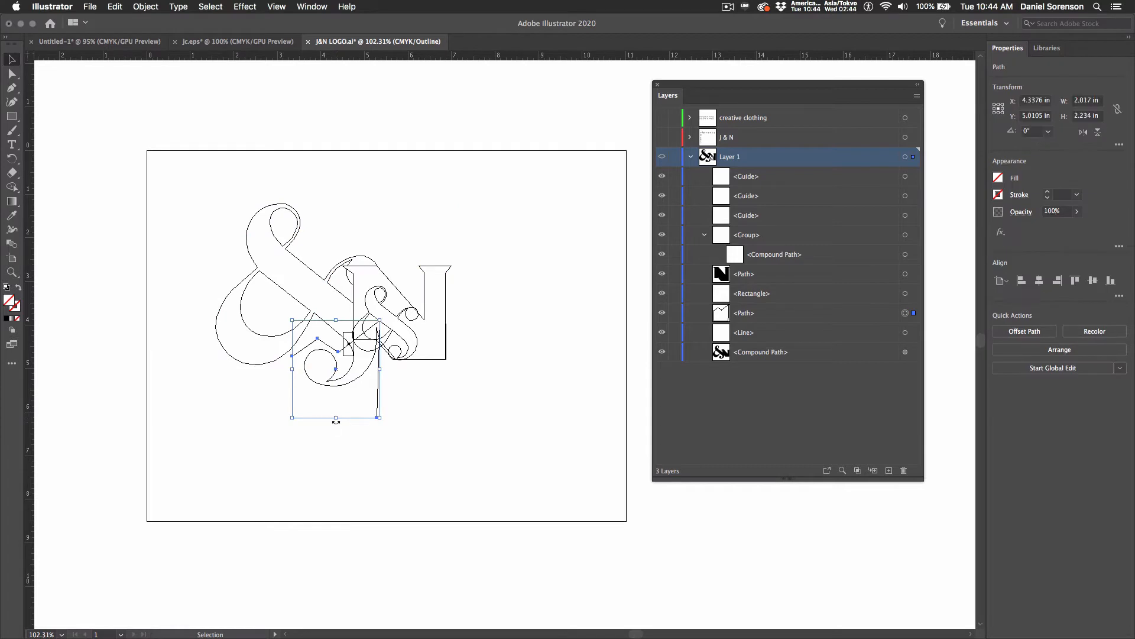
key(Delete)
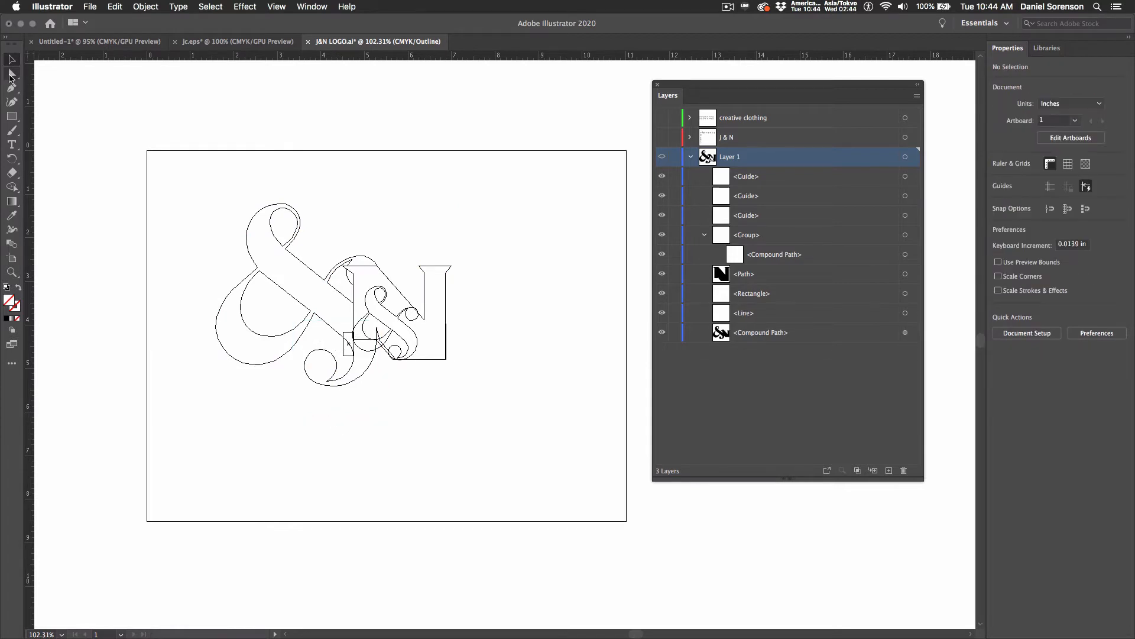
- Delete the anchor points and segments of the large ampersand's upper loop and lower bowl, up to the J
click(11, 74)
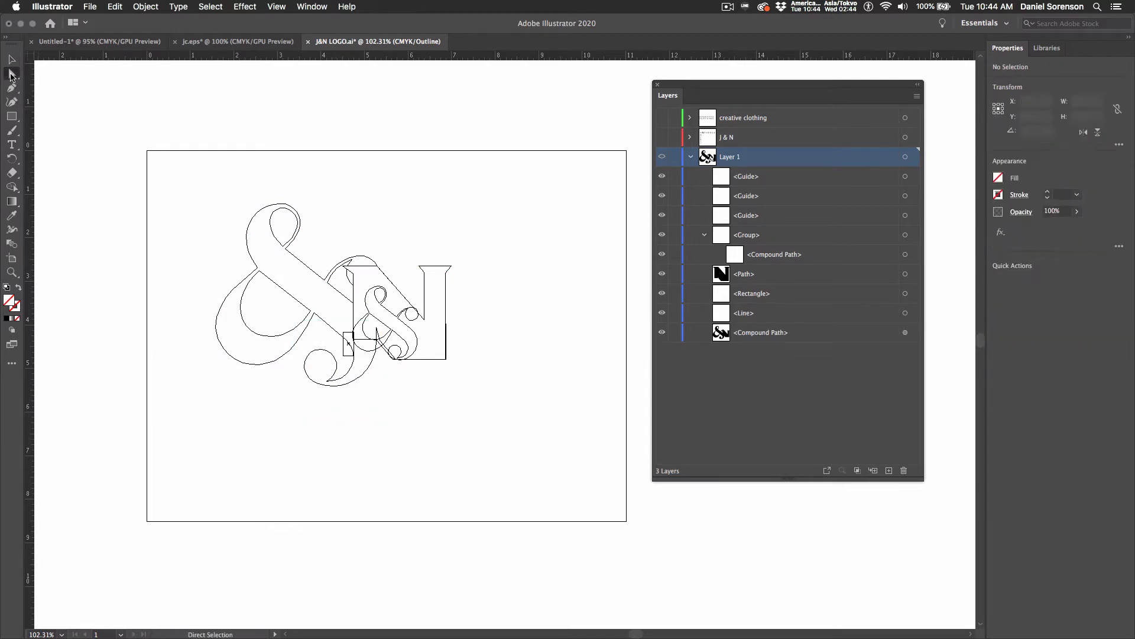
drag(214, 191, 307, 300)
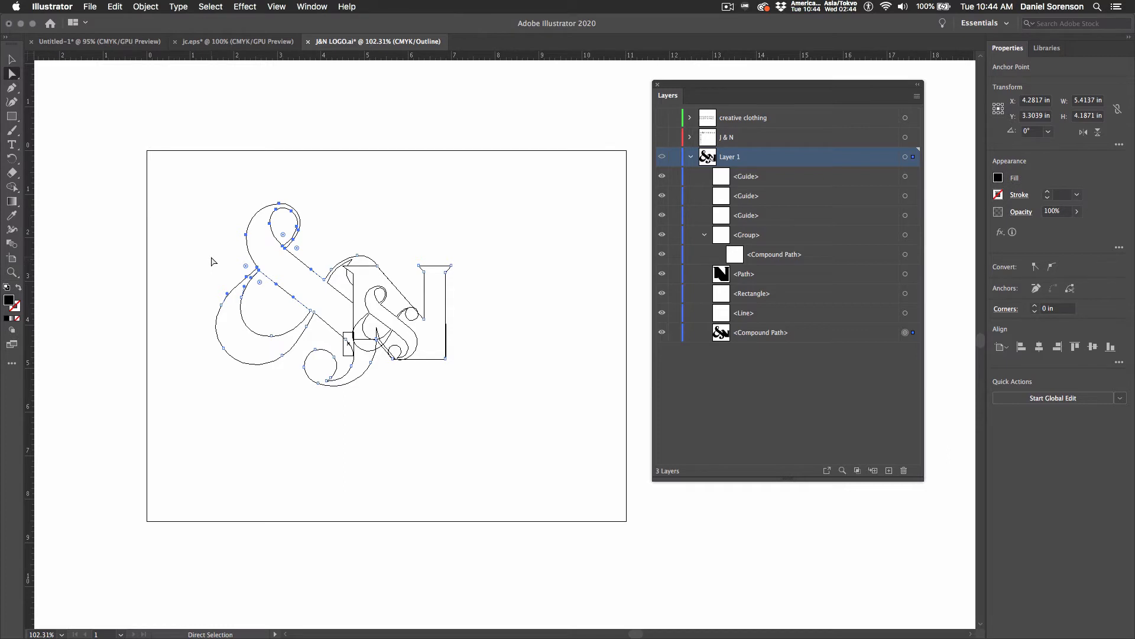
key(Delete)
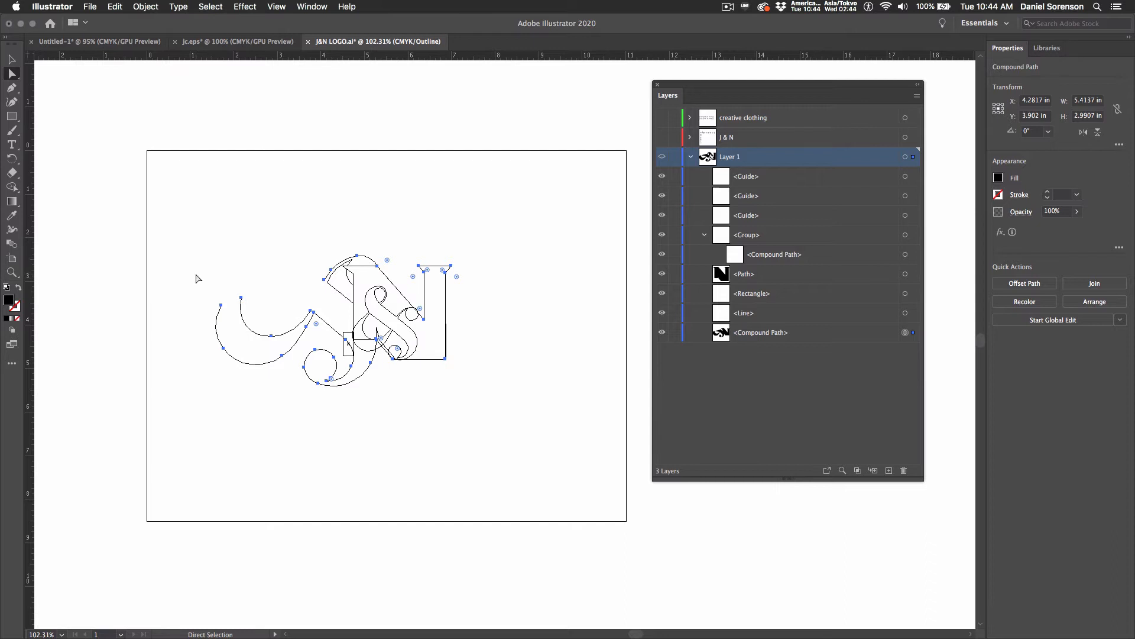
click(197, 279)
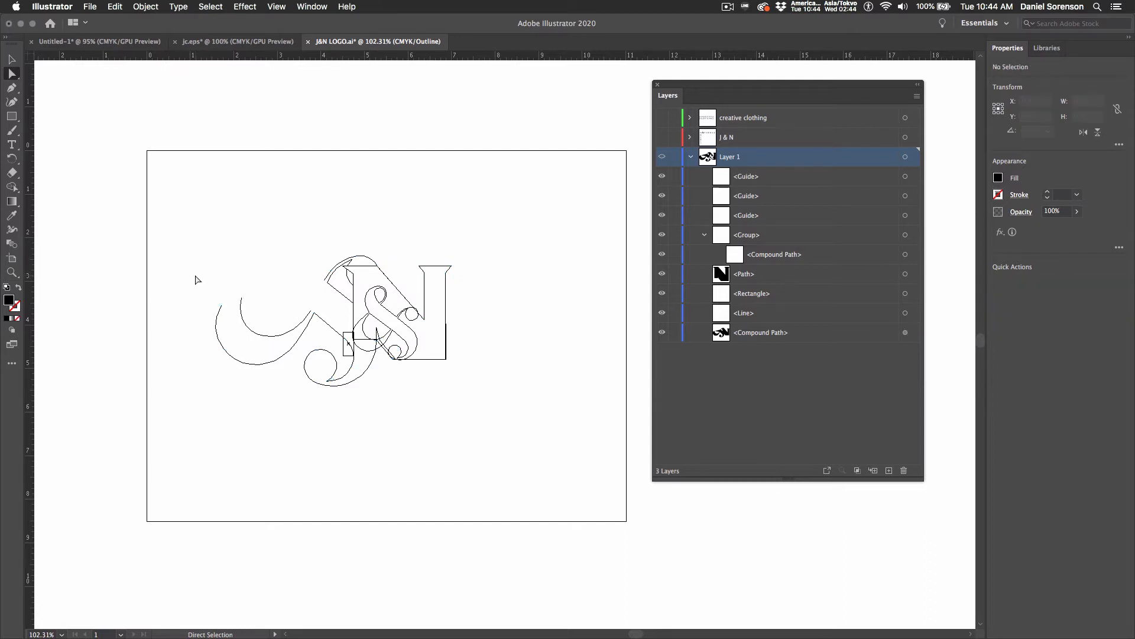
drag(195, 278, 279, 390)
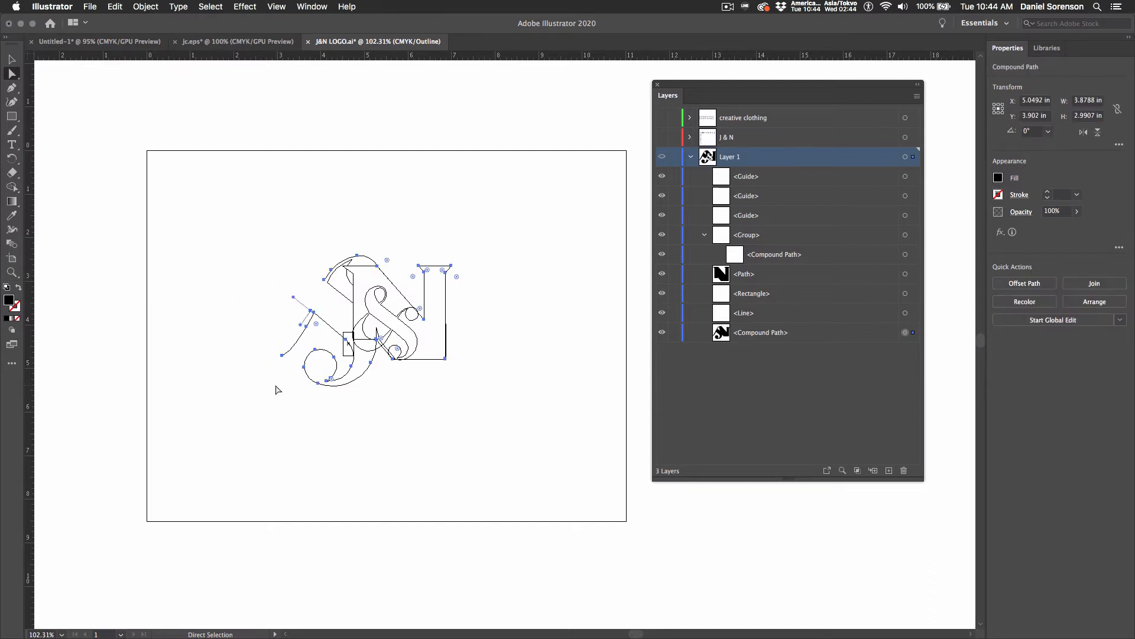
key(Delete)
drag(272, 290, 268, 376)
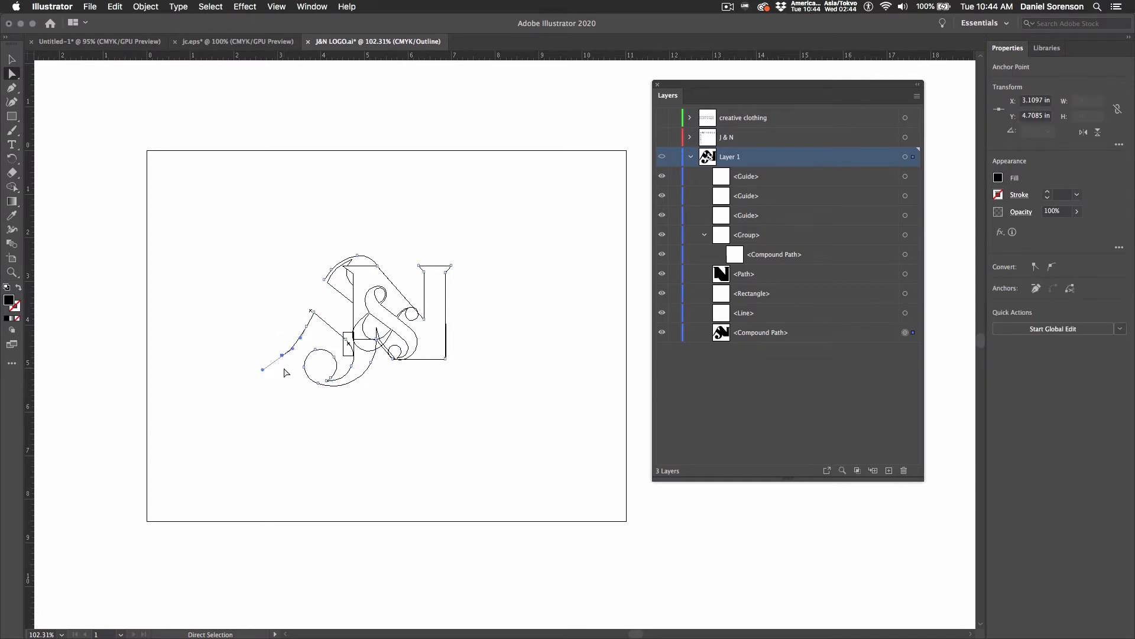
key(Delete)
click(300, 307)
drag(300, 306, 334, 345)
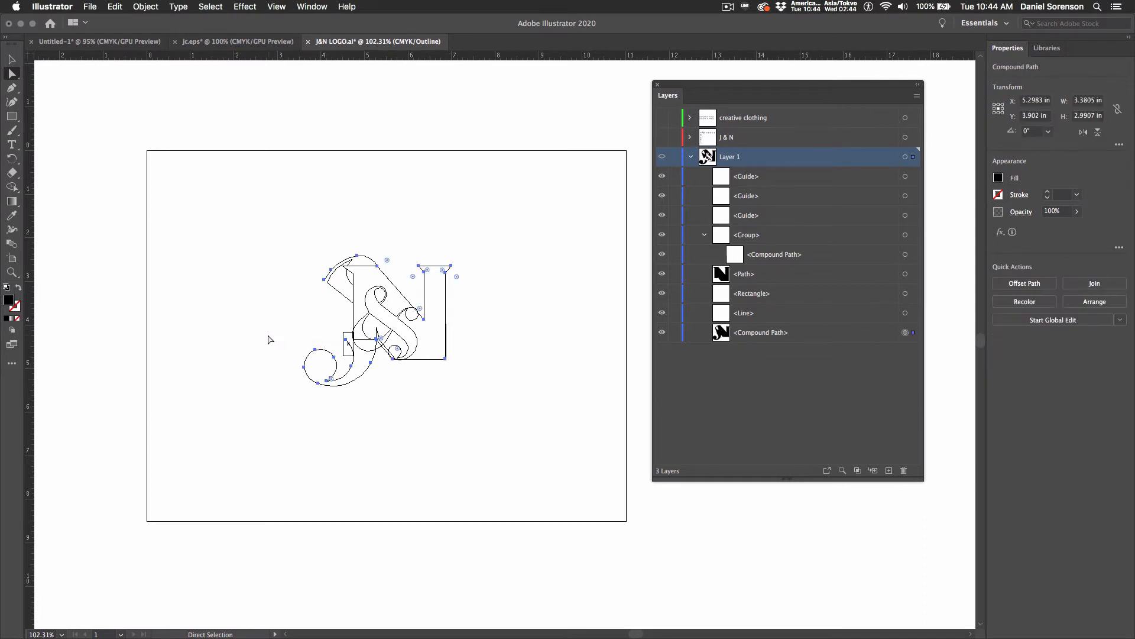
key(Delete)
- Delete the ampersand's remaining curve segments around the upper-left serif of the N
drag(322, 269, 334, 291)
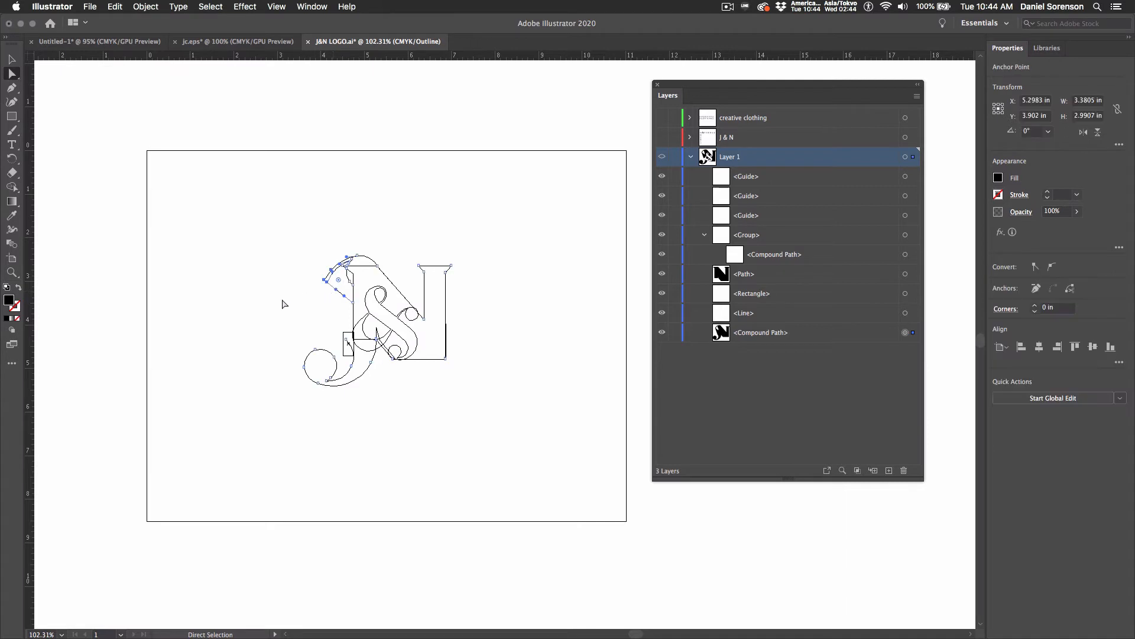
key(Delete)
click(275, 303)
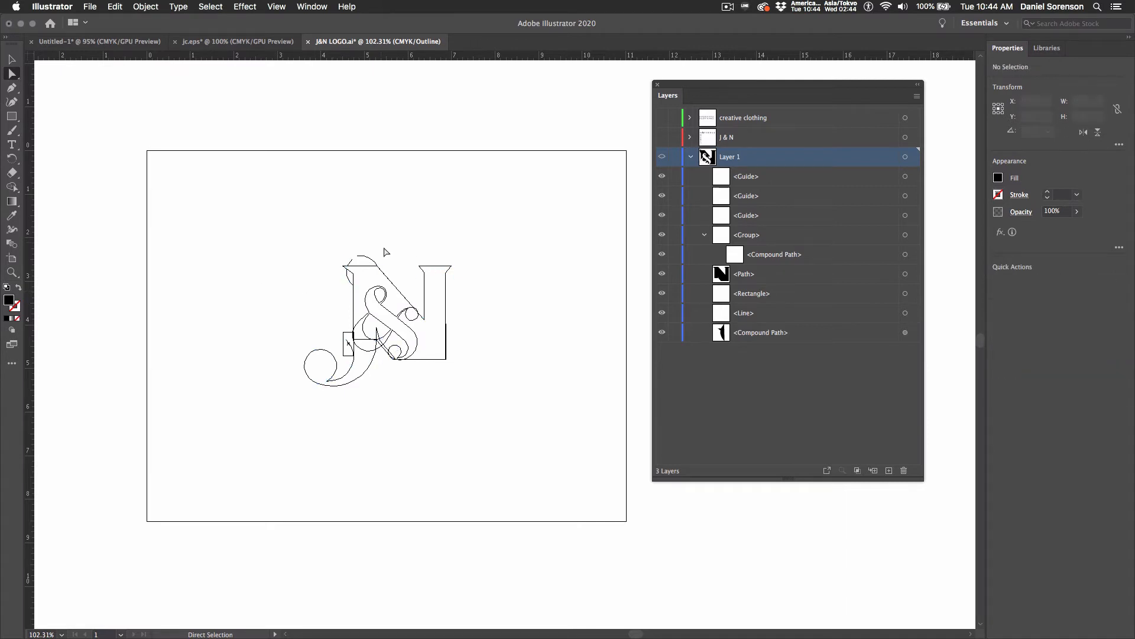
click(361, 255)
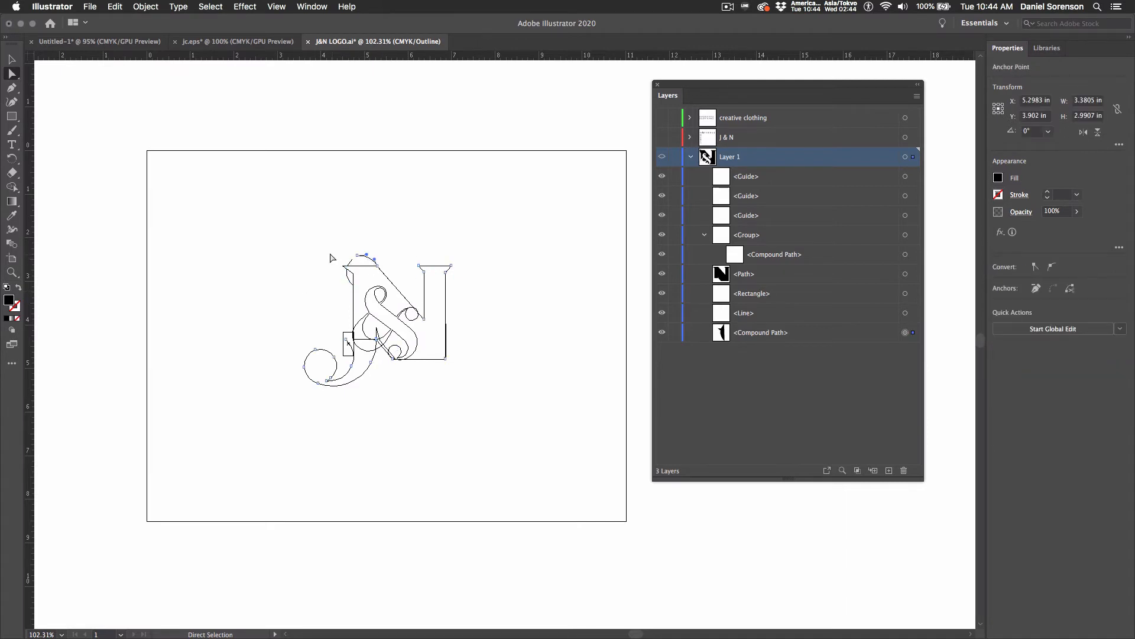
key(Delete)
click(347, 275)
key(Delete)
click(308, 265)
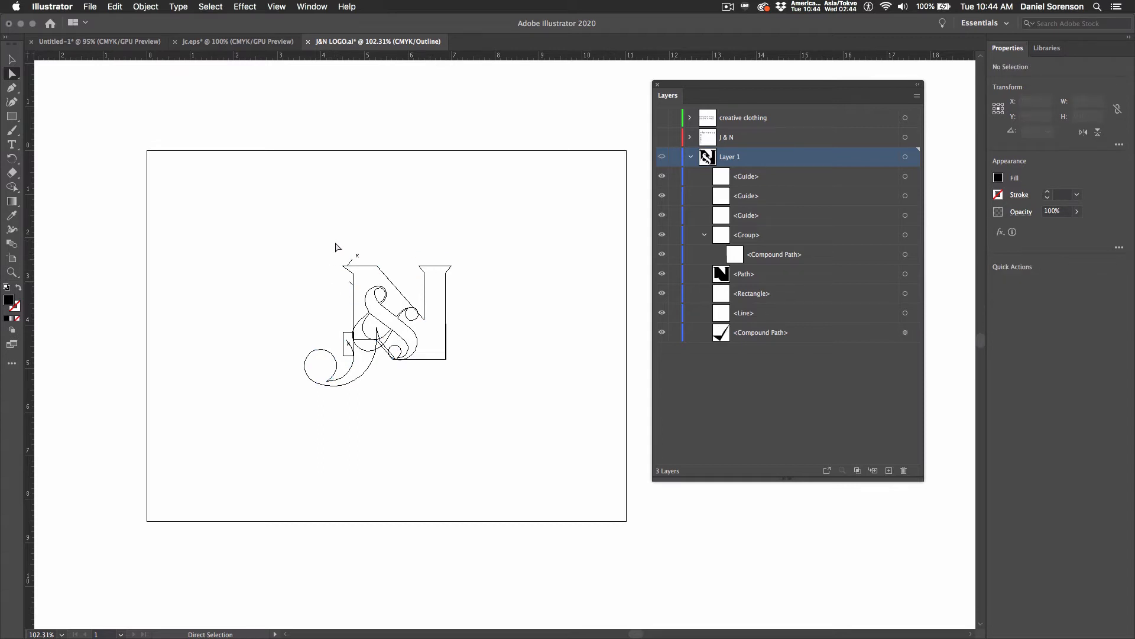
- Delete the small leftover segments and the stray anchor point beside the N's upper-left serif and stem
key(super+space)
drag(329, 251, 490, 333)
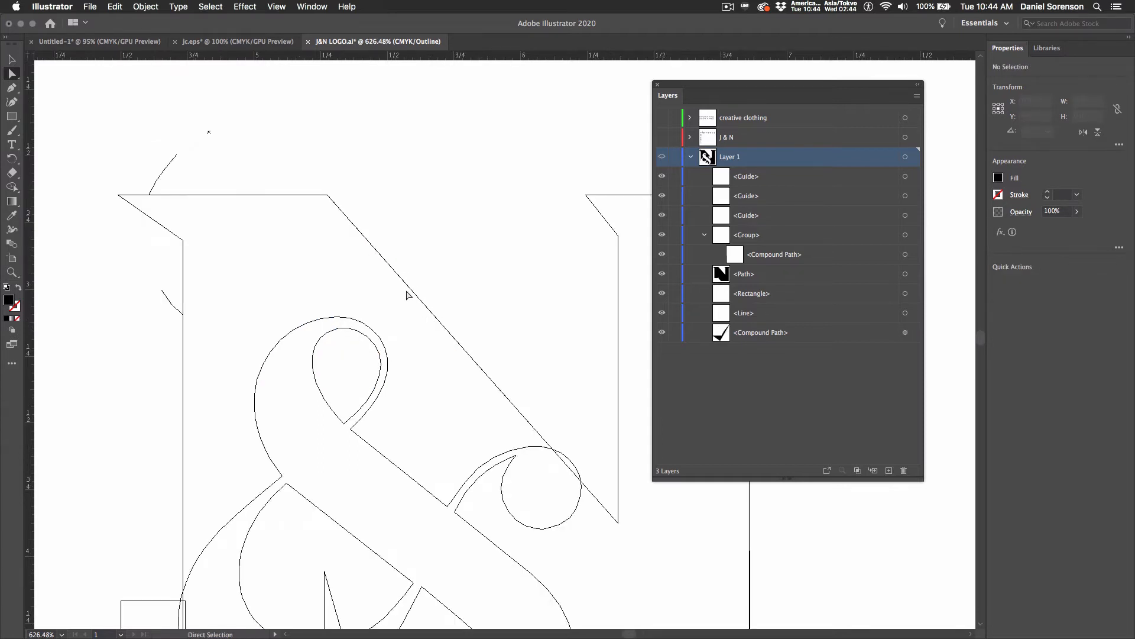
click(156, 181)
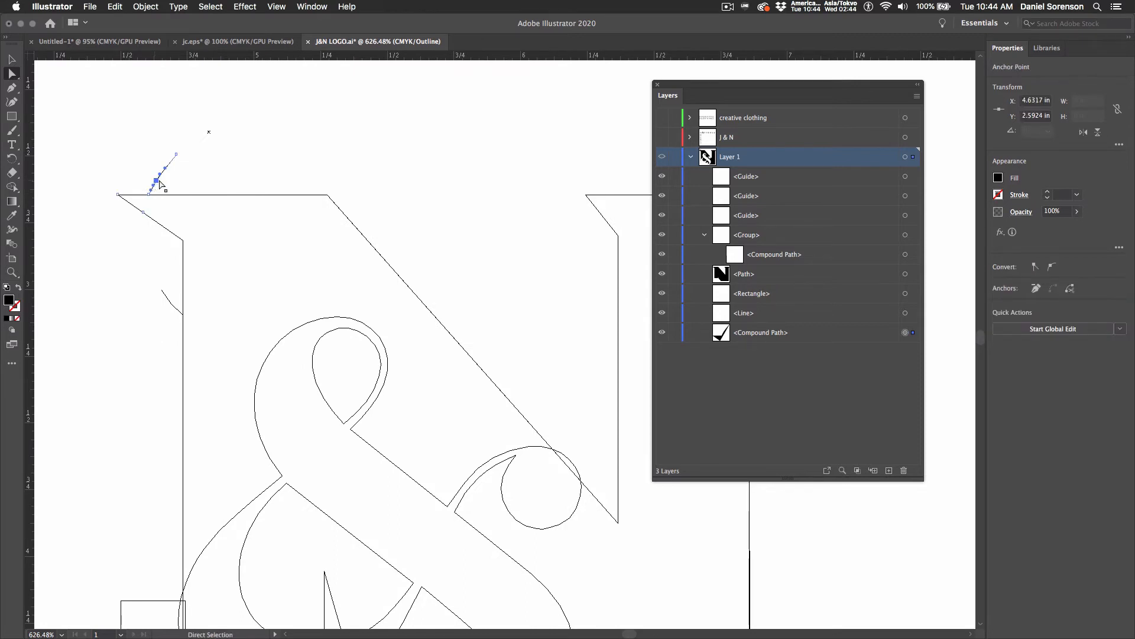
key(Delete)
drag(190, 119, 228, 147)
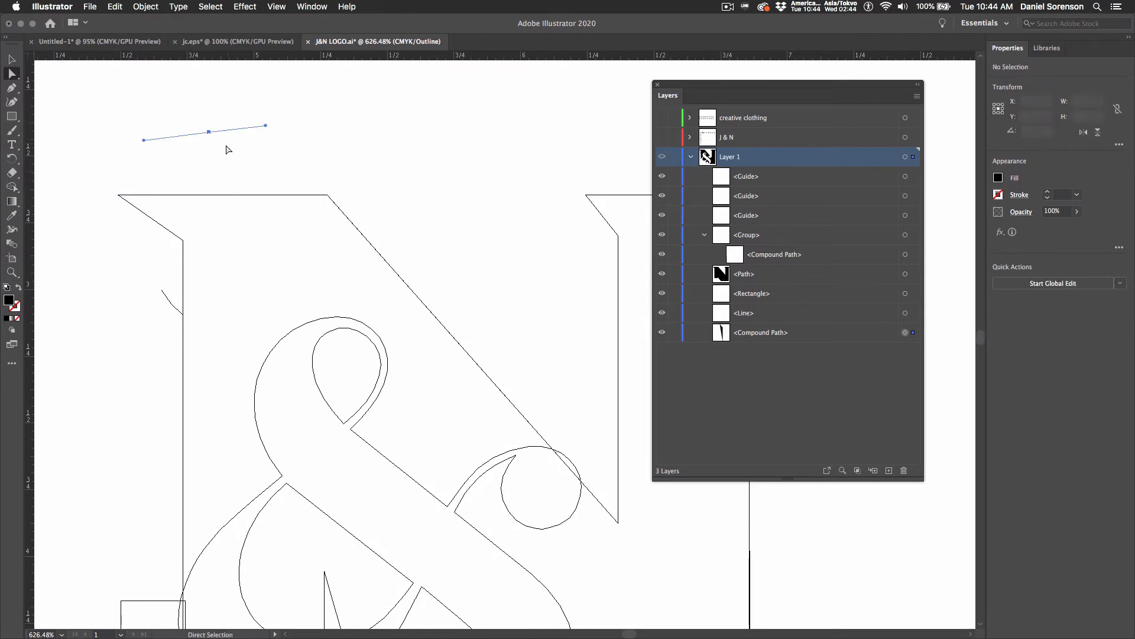
key(Delete)
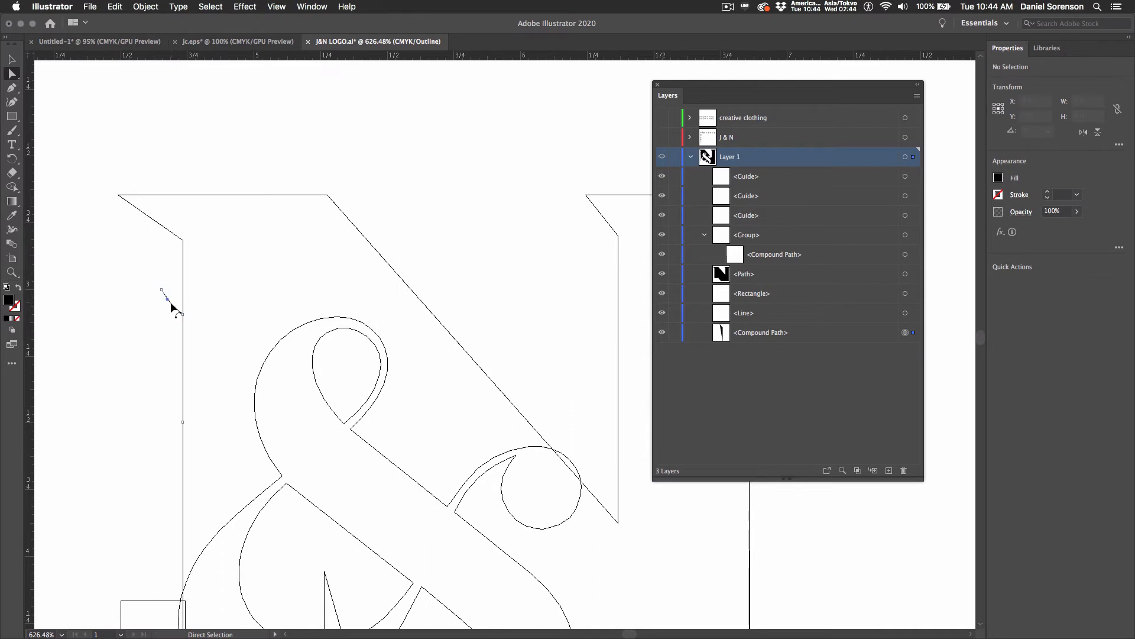
click(170, 304)
key(Delete)
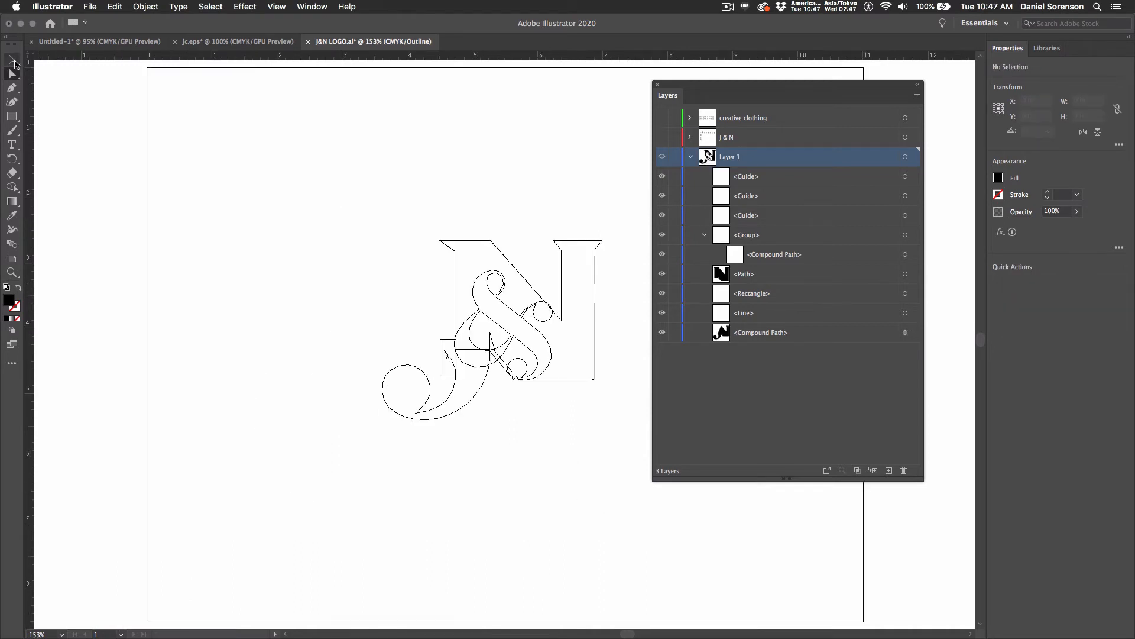
- Subtract the small white rectangle beside the J from the J and N compound path with the Pathfinder's Minus Front
key(v)
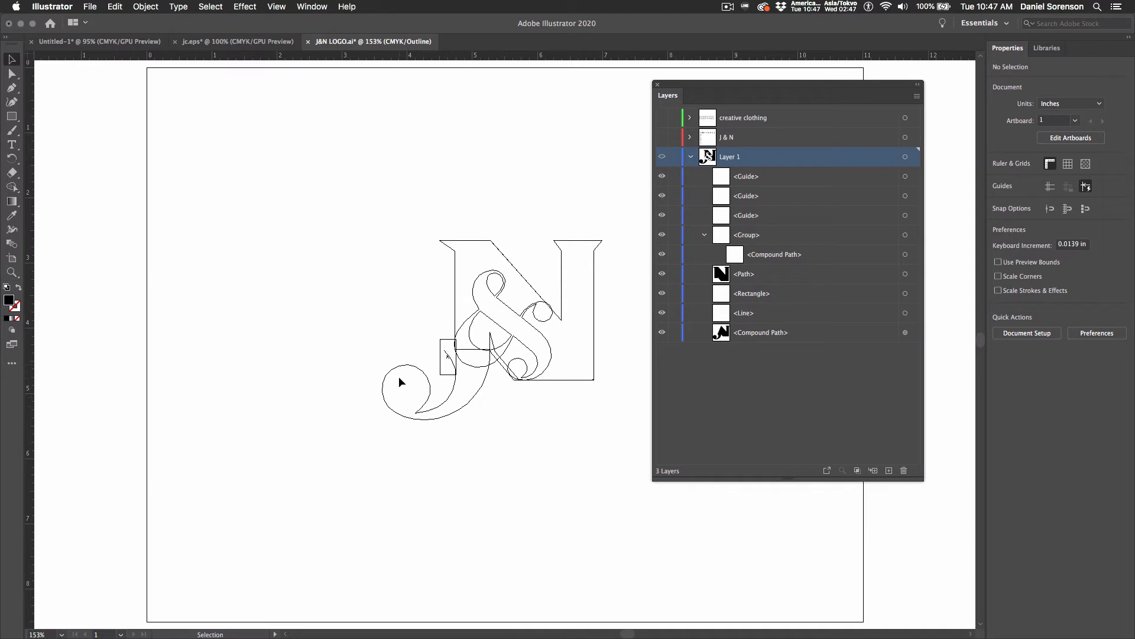
click(442, 355)
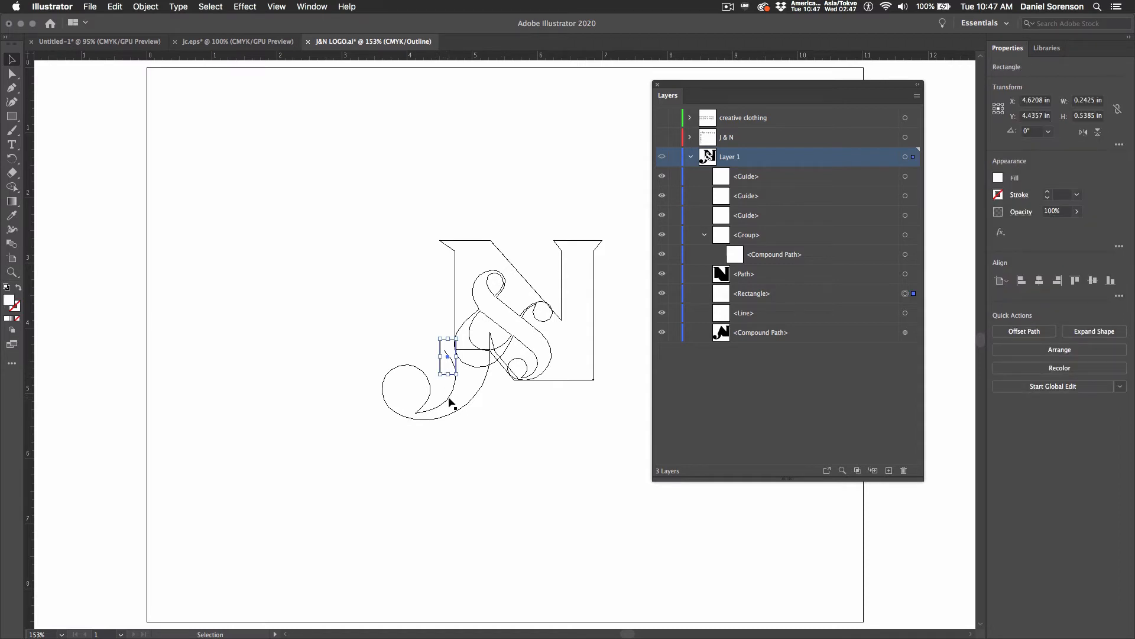
shift+click(458, 419)
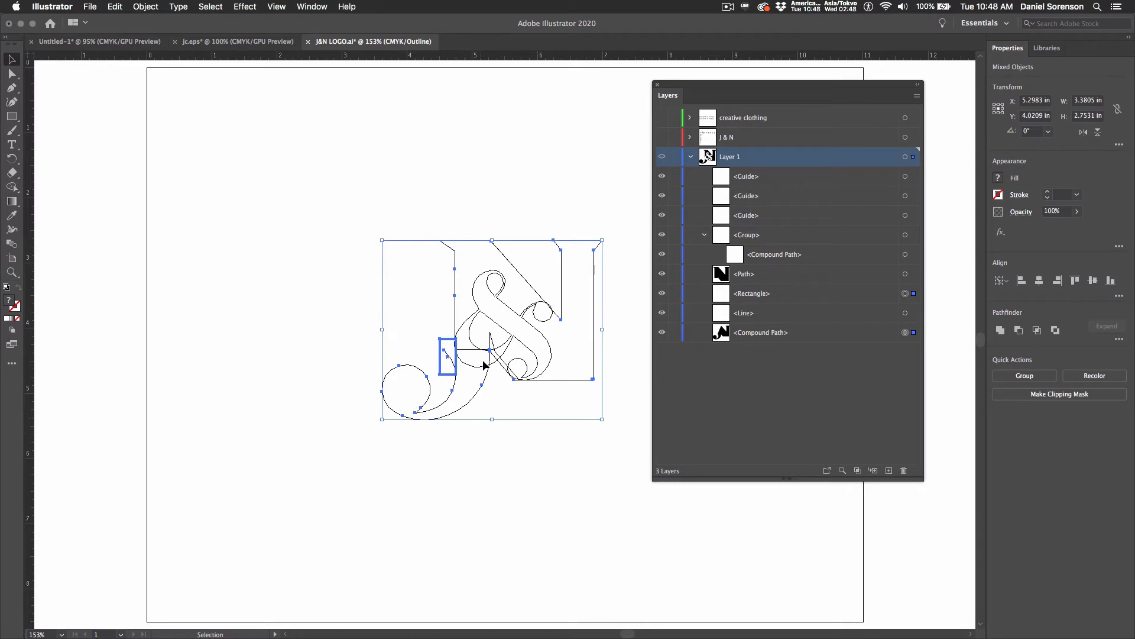
click(316, 7)
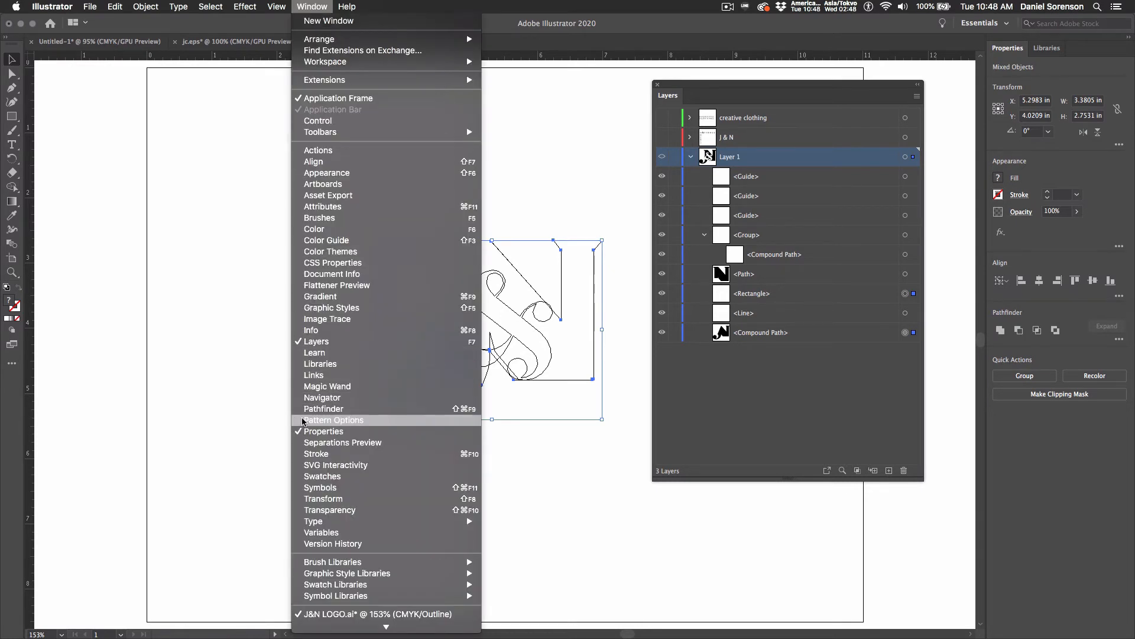
click(326, 408)
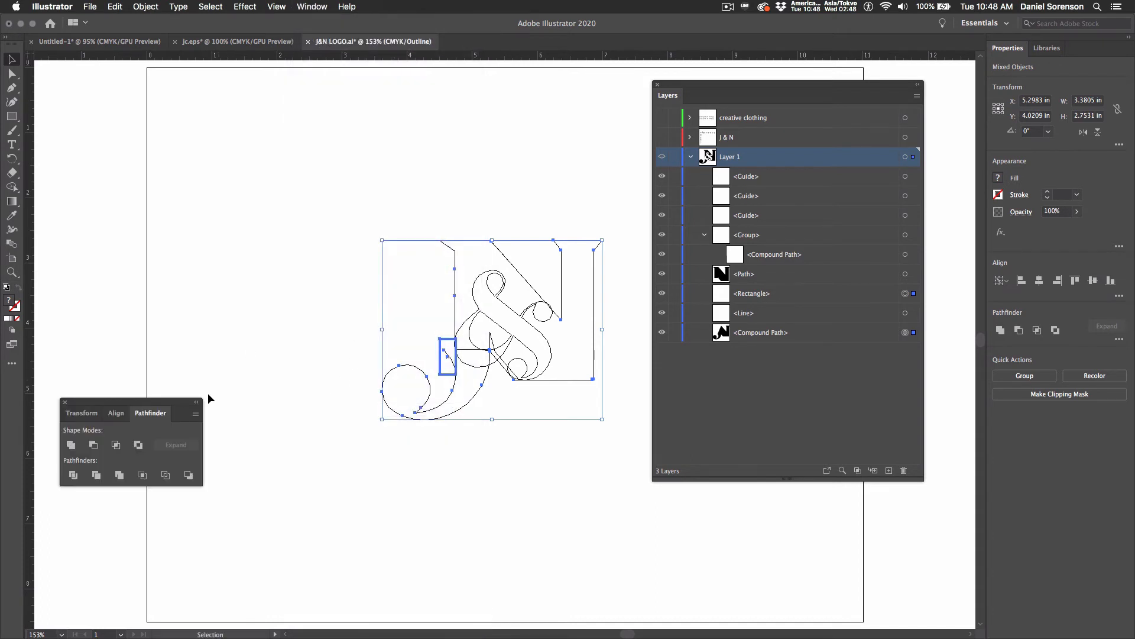
drag(184, 402, 473, 116)
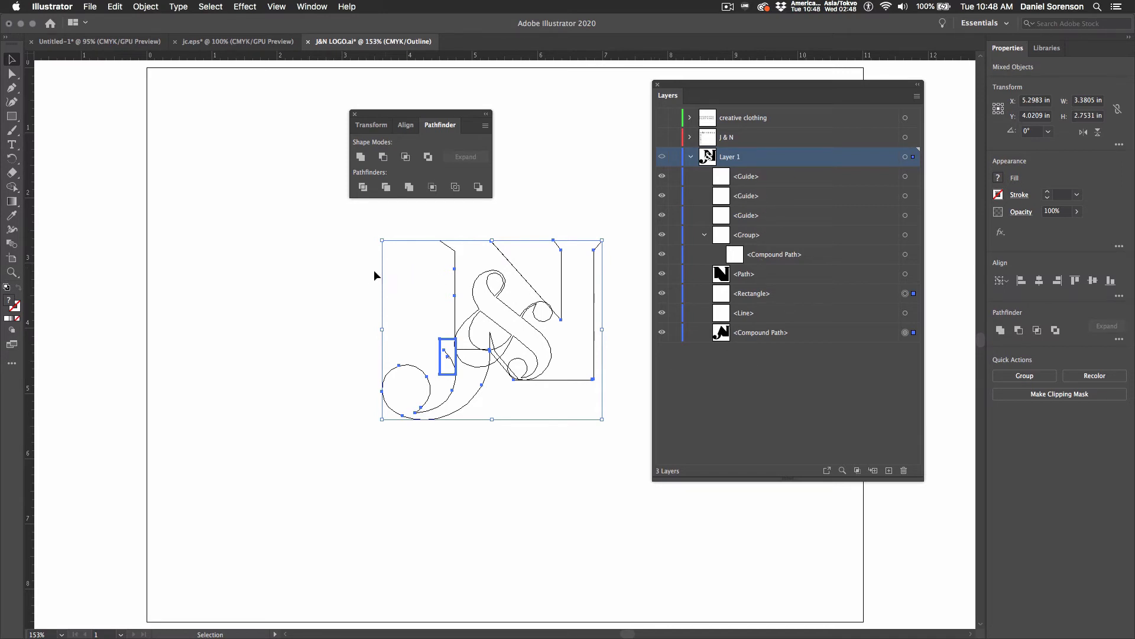
click(383, 157)
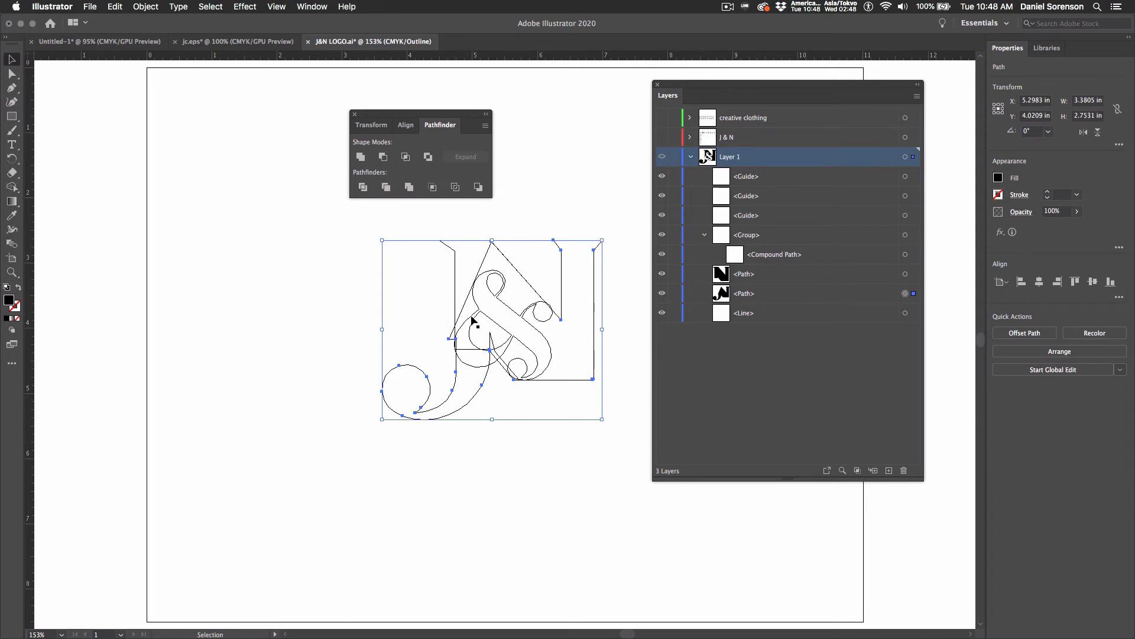
click(334, 328)
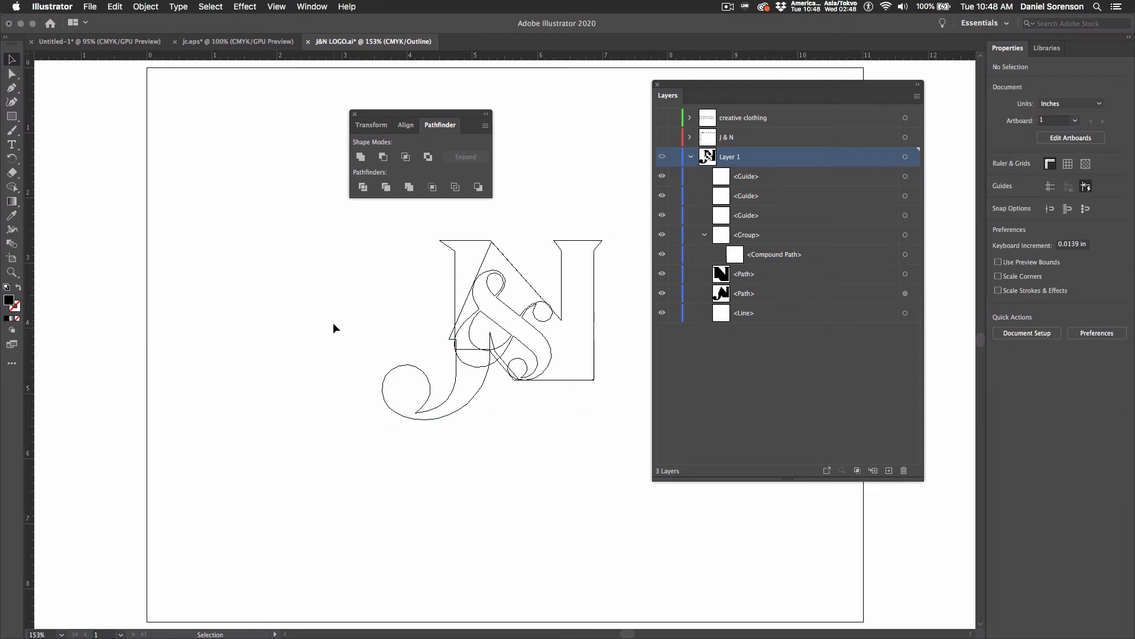
key(a)
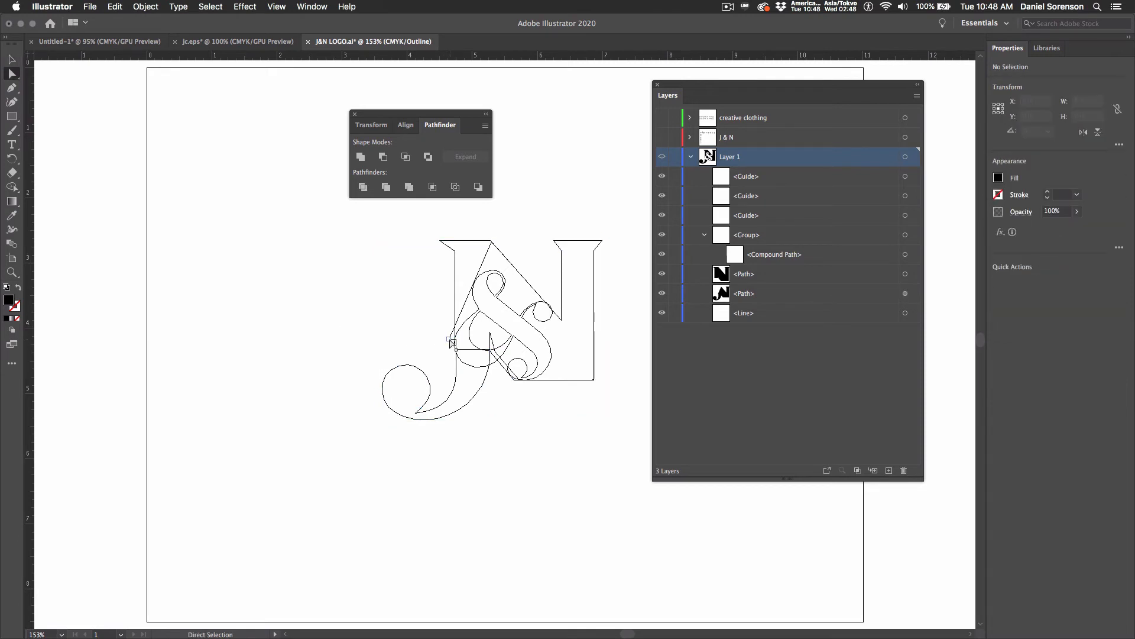
- Delete the stray anchor point jutting out from the edge of the J's stem and deselect the path
click(451, 340)
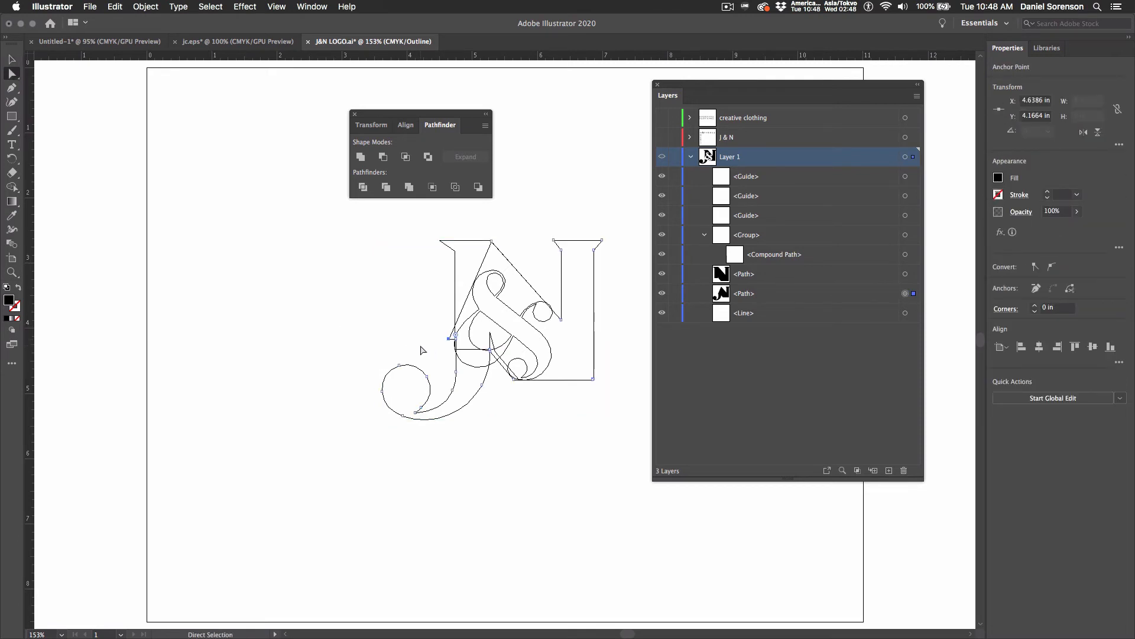
key(super+a)
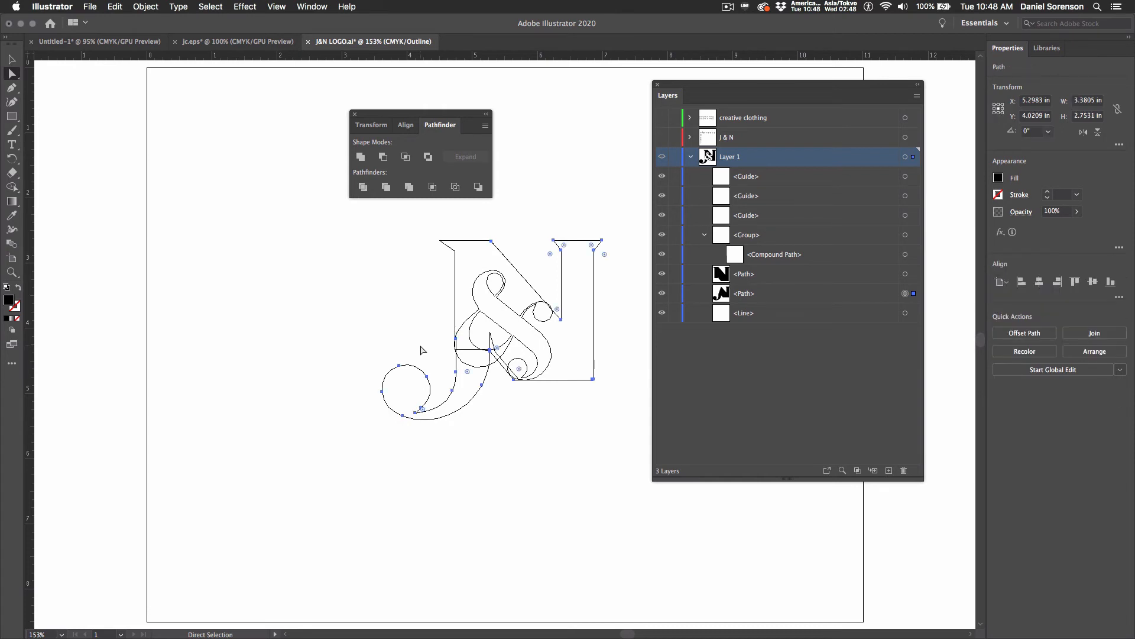
key(shift+super+a)
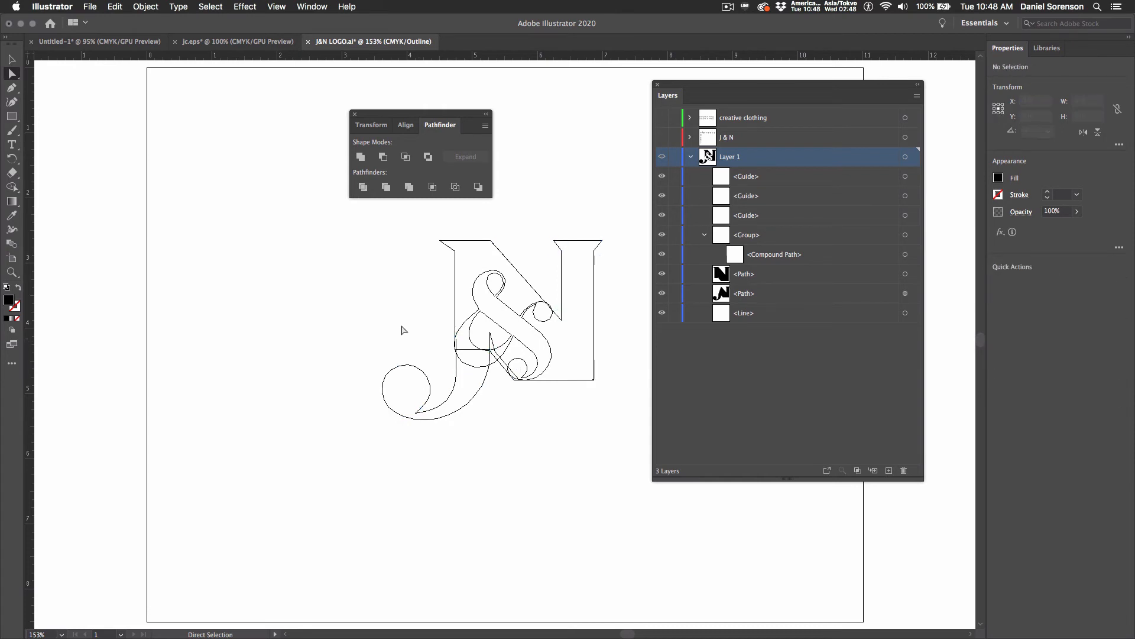
- Unite the overlapping N path and J path into one shape with the Pathfinder, and return to the filled preview
click(12, 60)
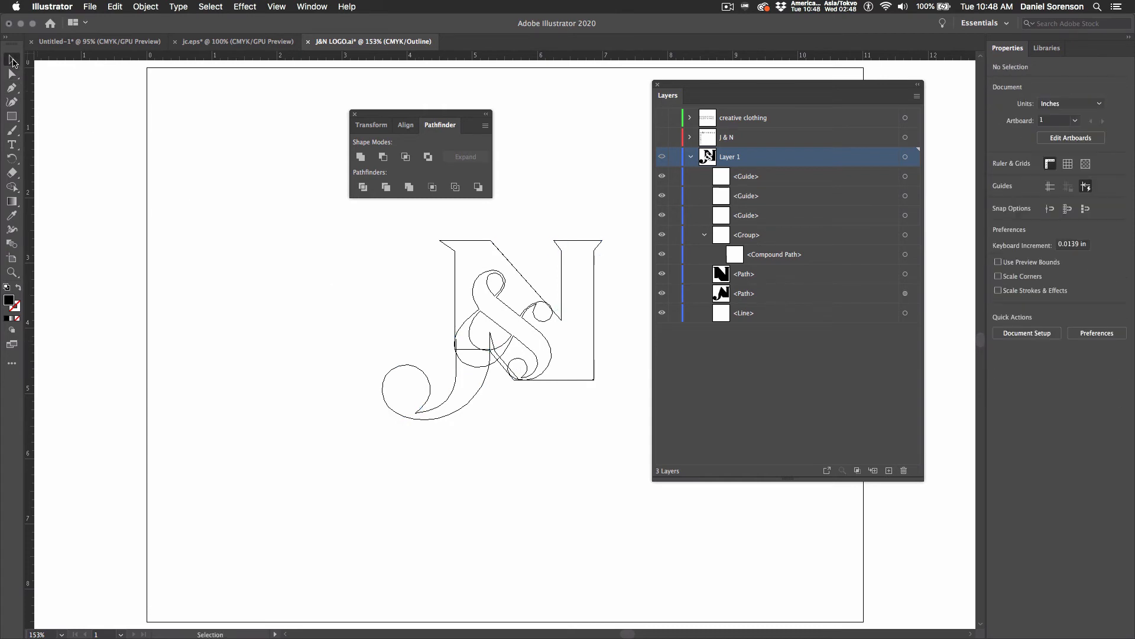
click(460, 240)
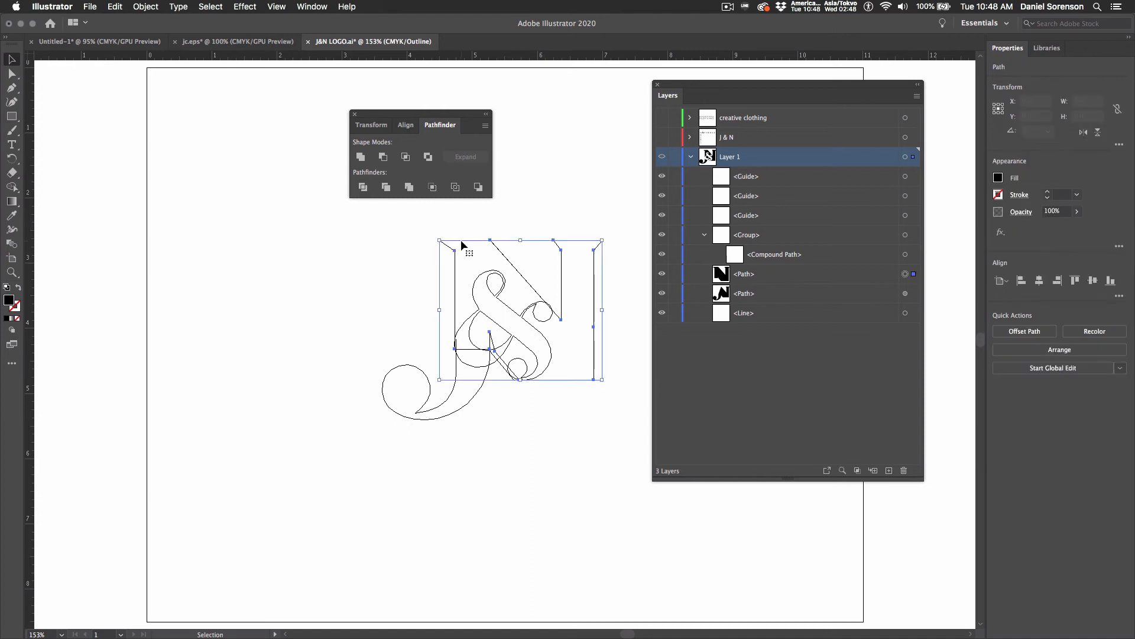
shift+click(461, 413)
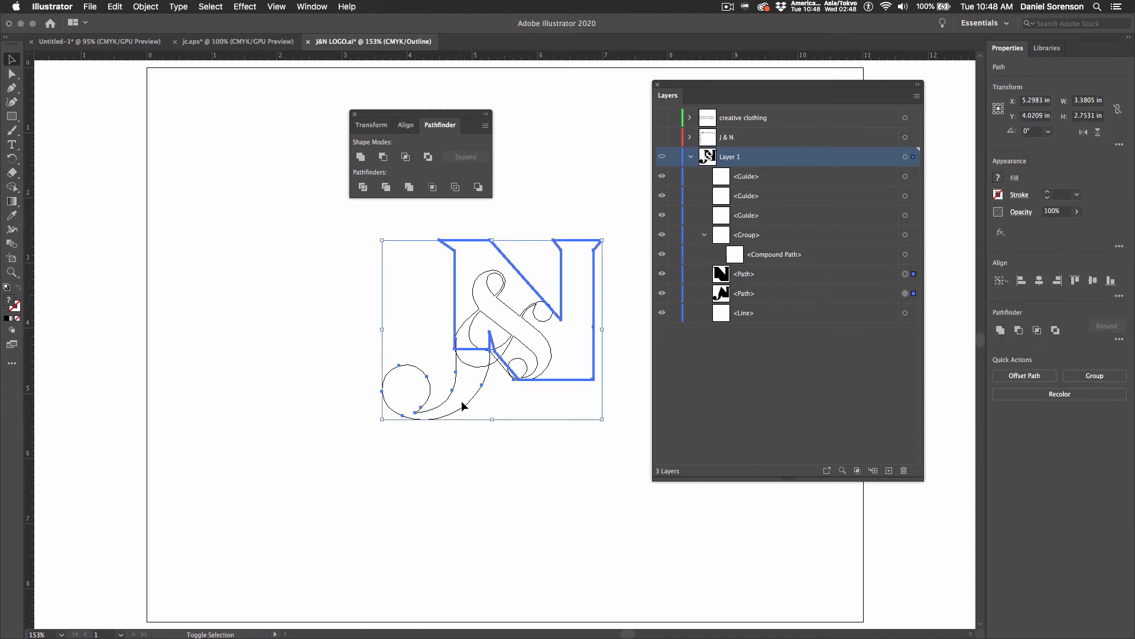
click(361, 159)
key(a)
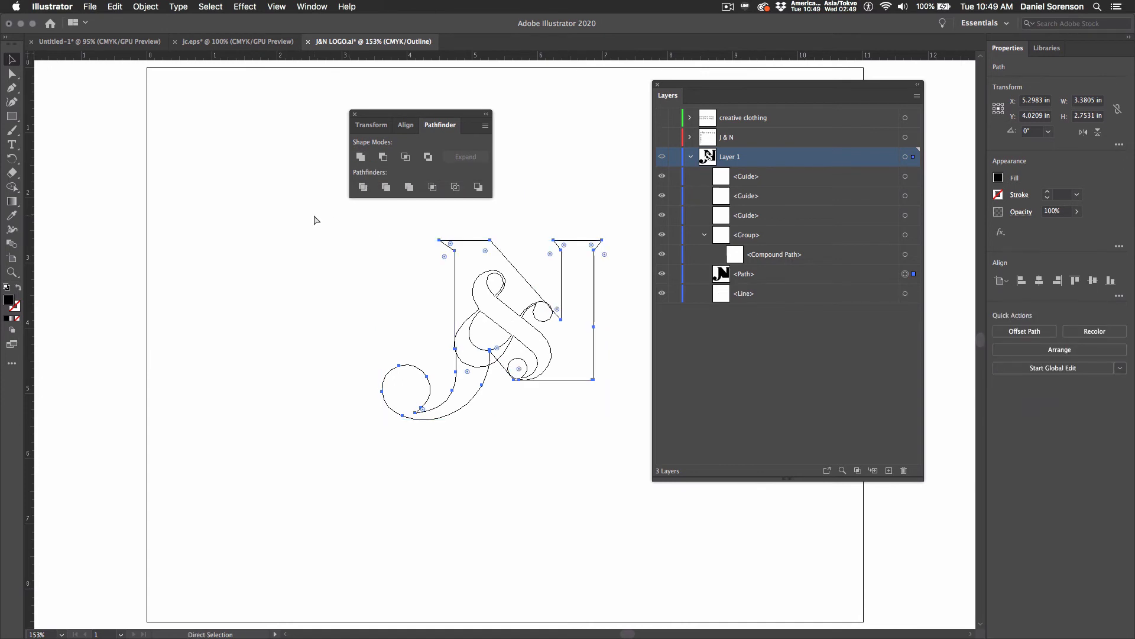
key(ctrl+y)
key(v)
click(323, 251)
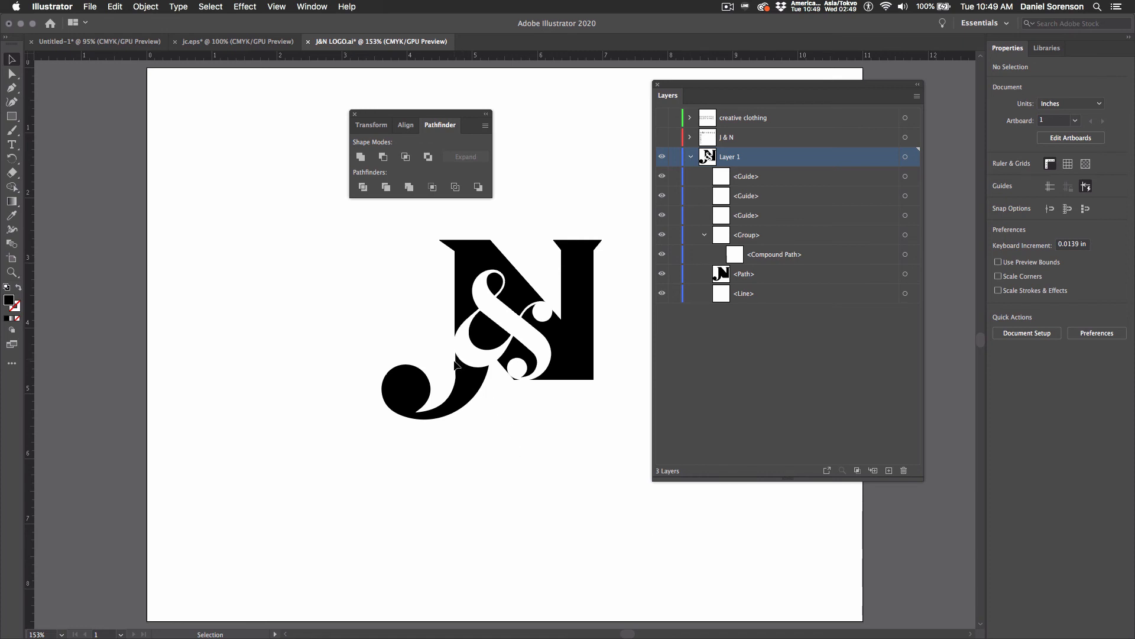
- Smooth the inner curve of the J's stem by adjusting the direction handle where the straight edge meets the curve
key(z)
drag(443, 370, 670, 481)
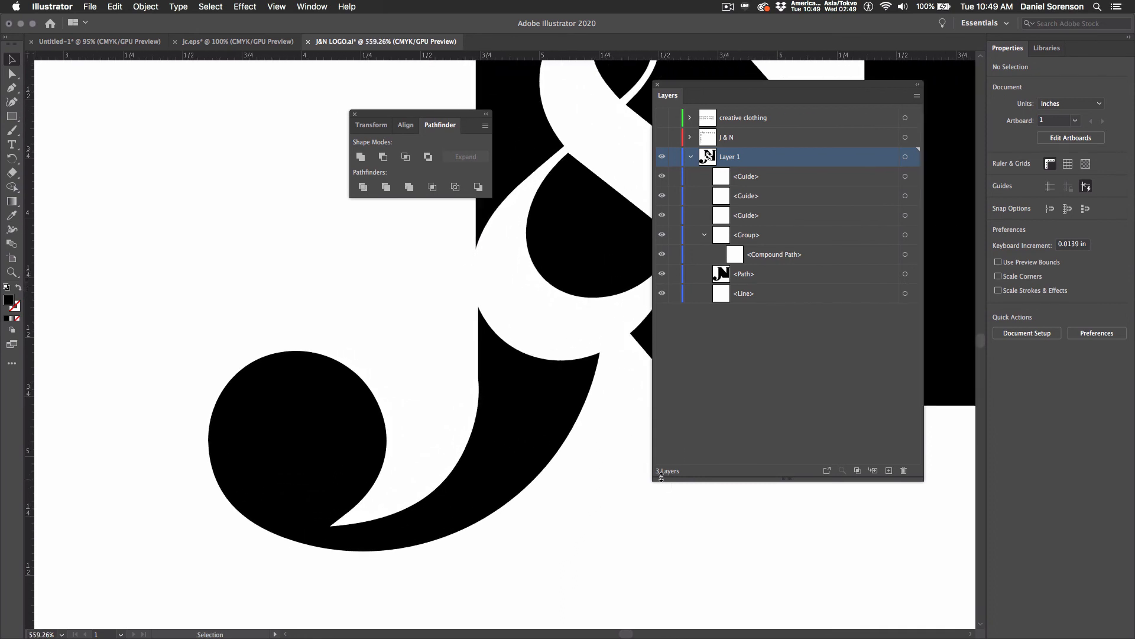
key(a)
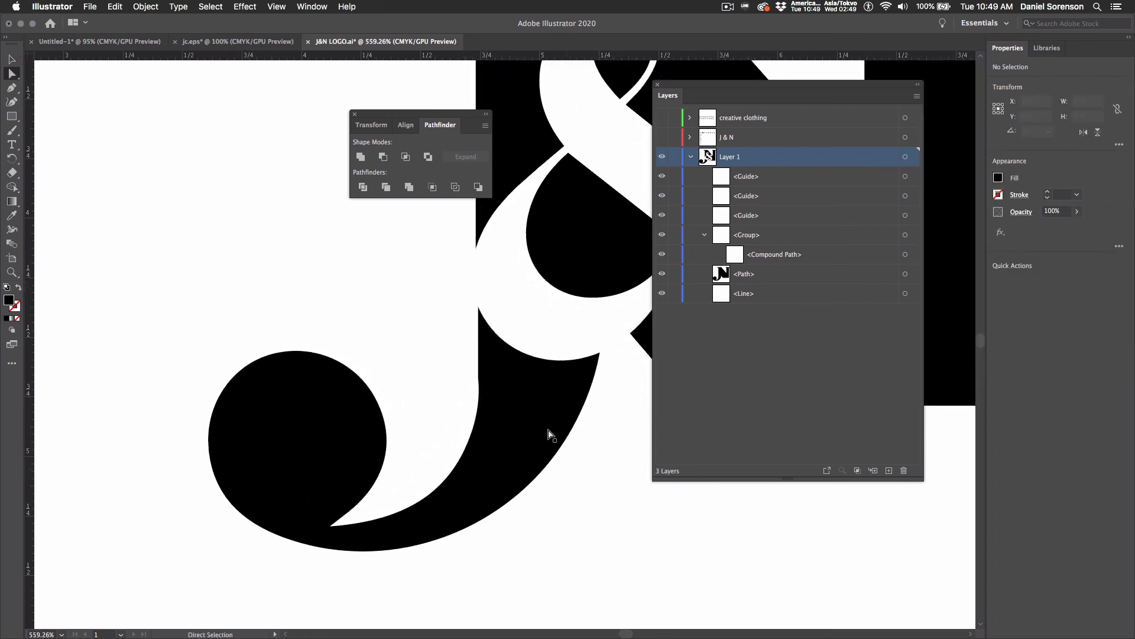
click(479, 374)
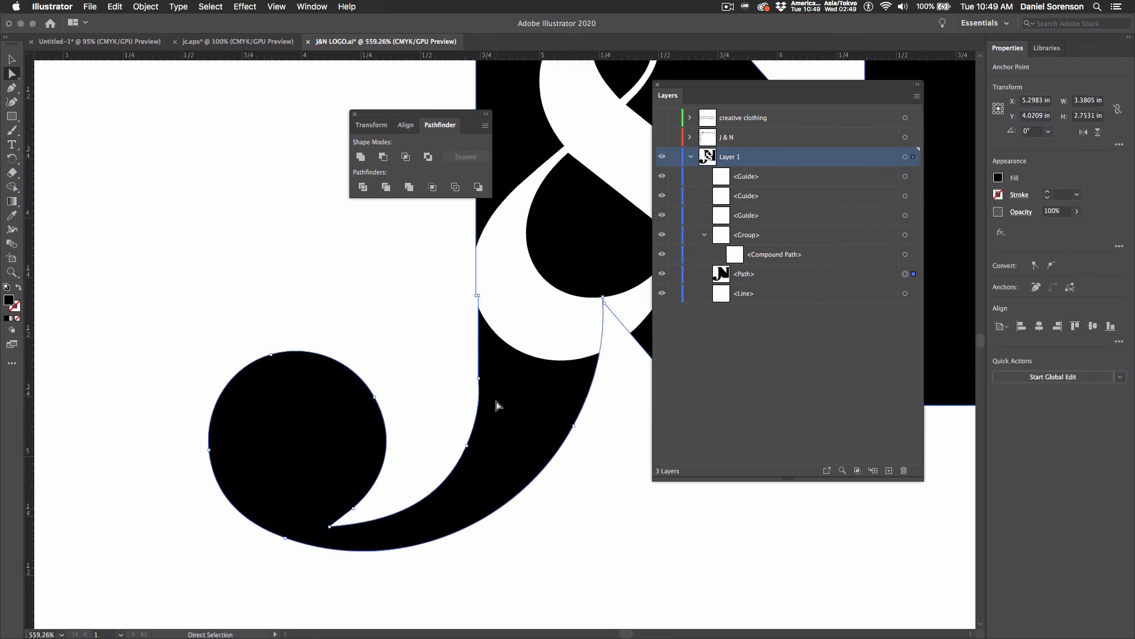
click(479, 378)
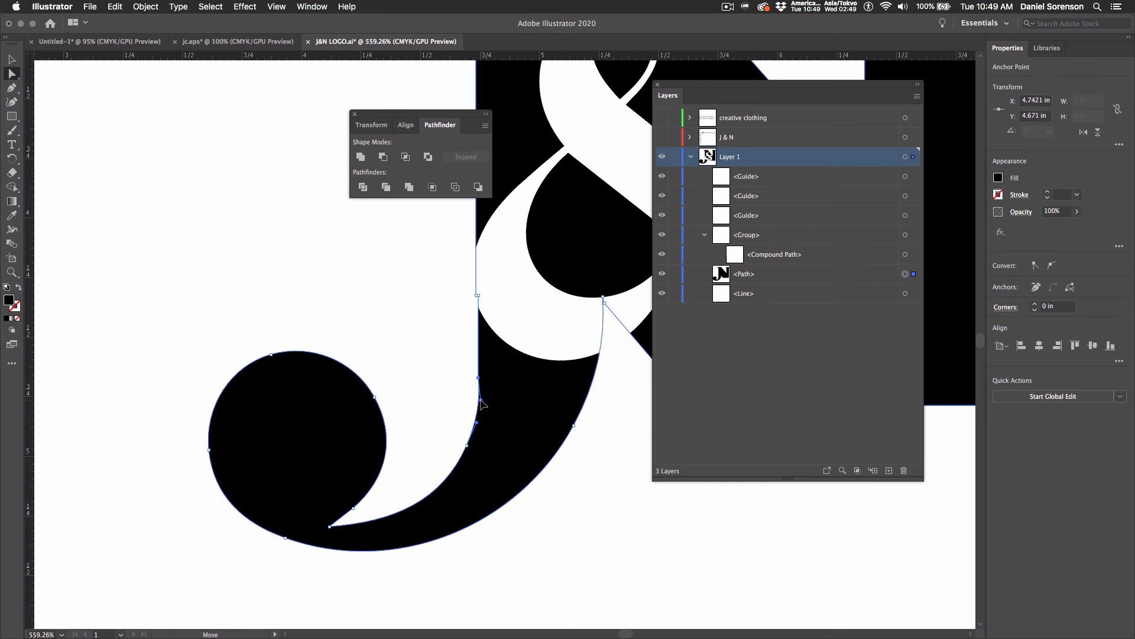
drag(482, 404, 479, 405)
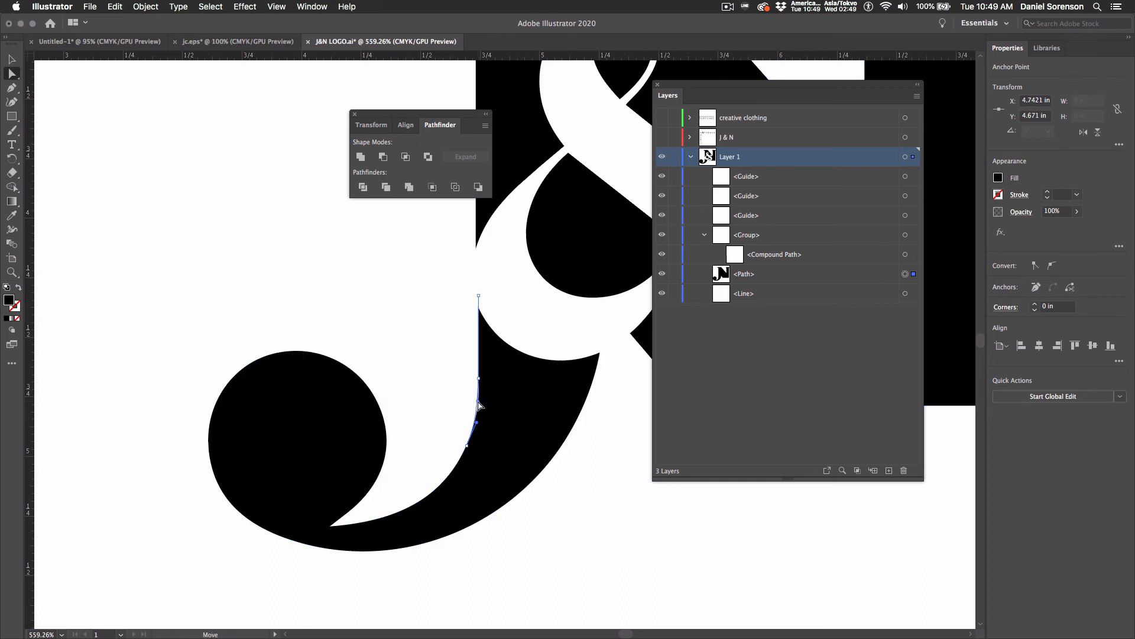
click(615, 482)
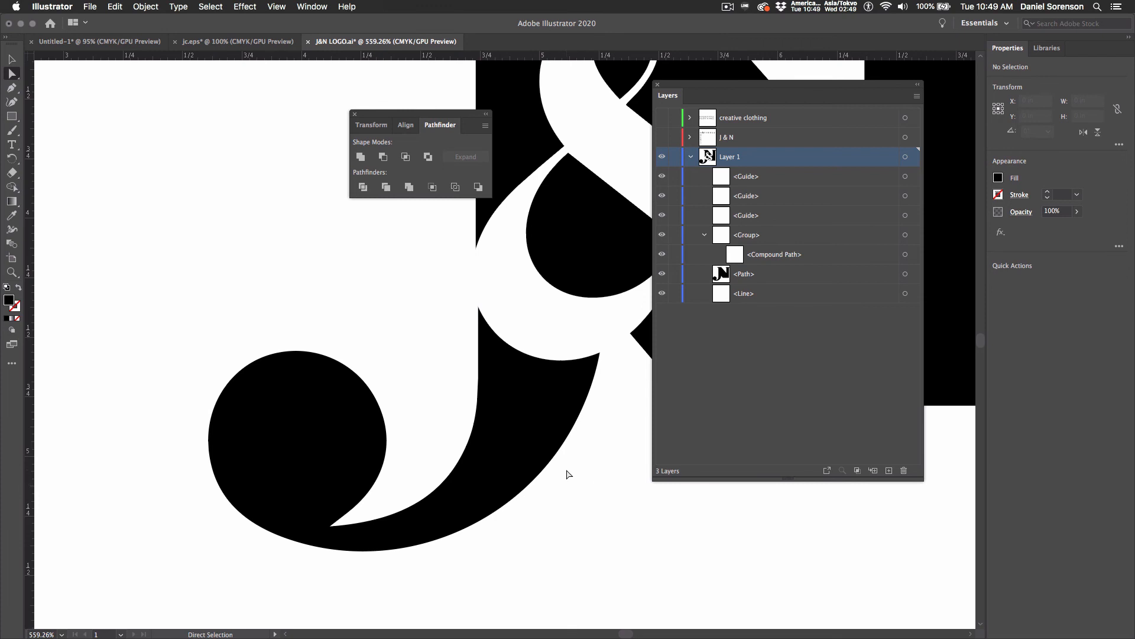
click(539, 436)
key(super+0)
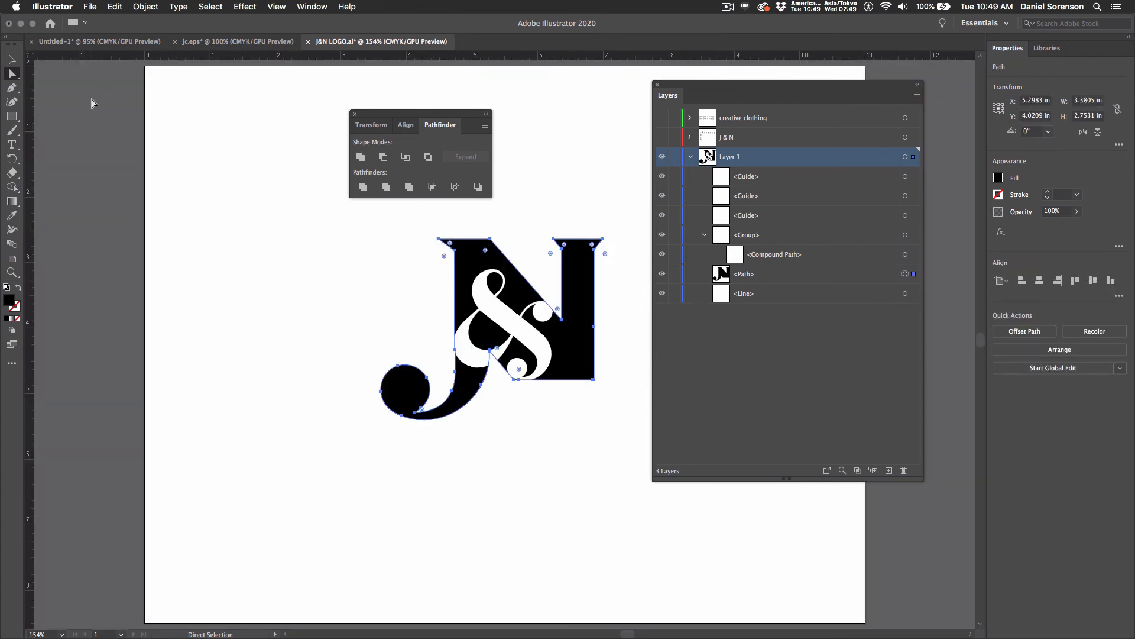
- Subtract the white ampersand from the united J and N shape with the Pathfinder's Minus Front
click(12, 59)
click(535, 431)
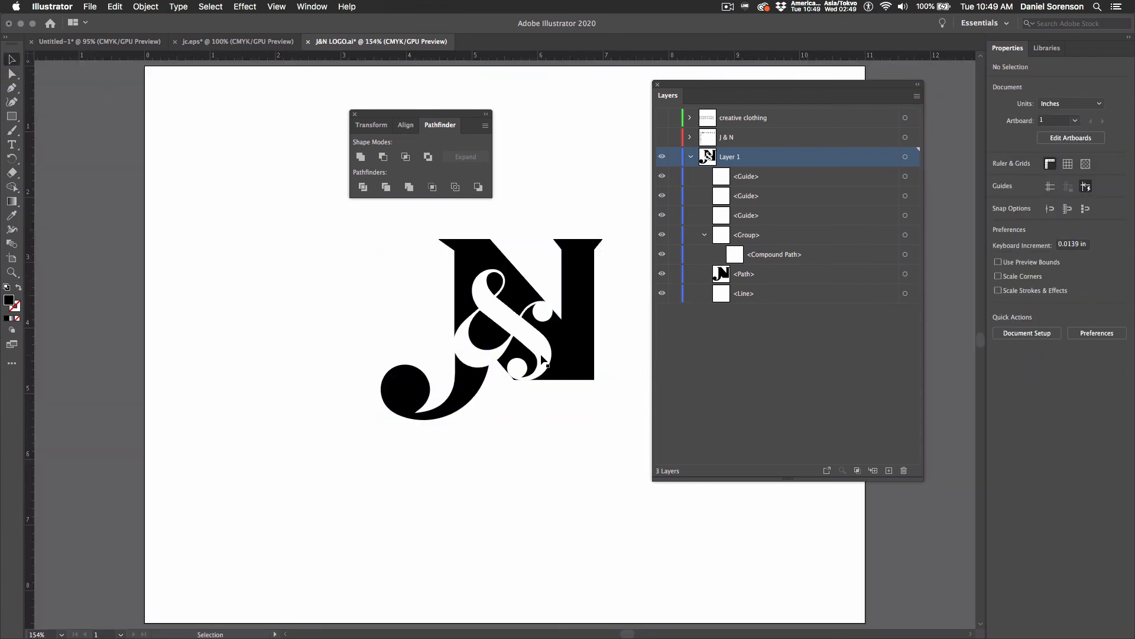
click(541, 360)
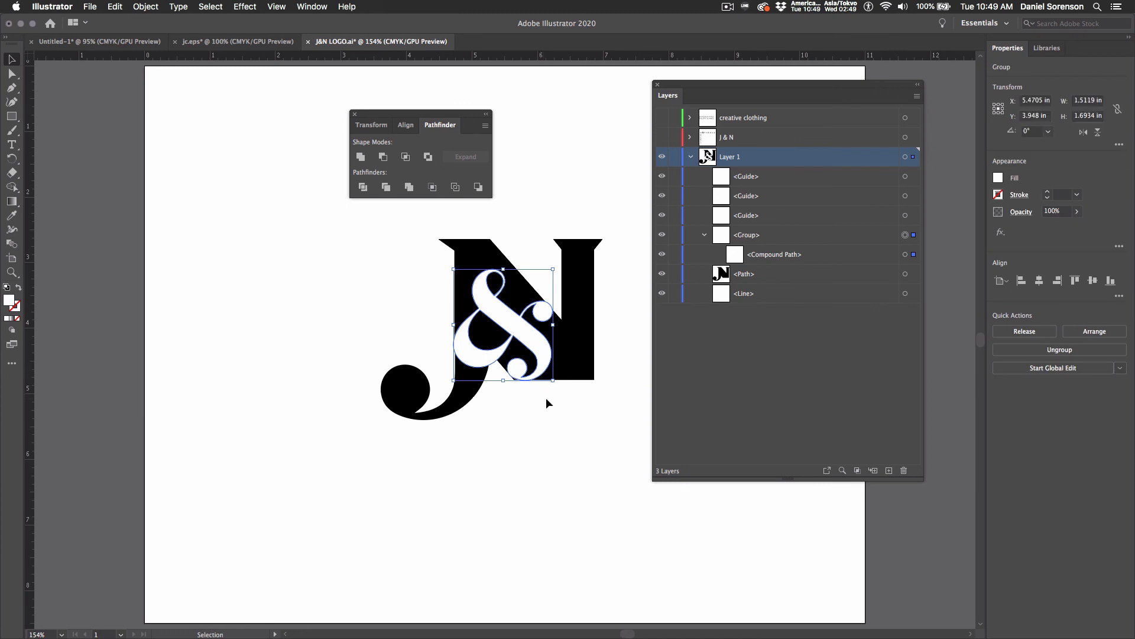
shift+click(574, 373)
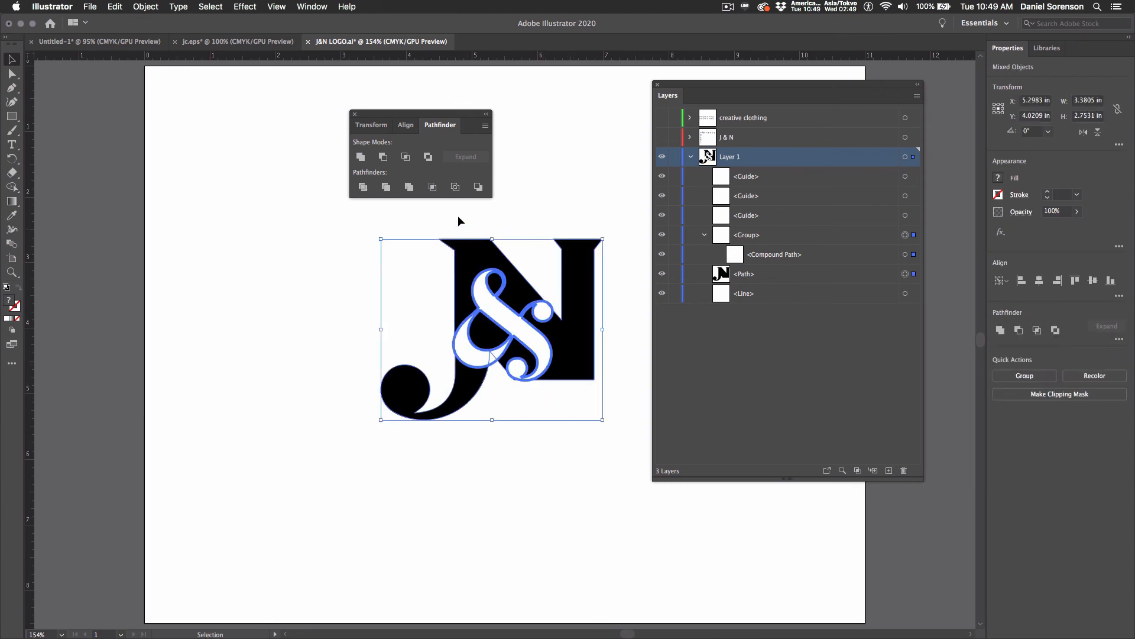
click(393, 159)
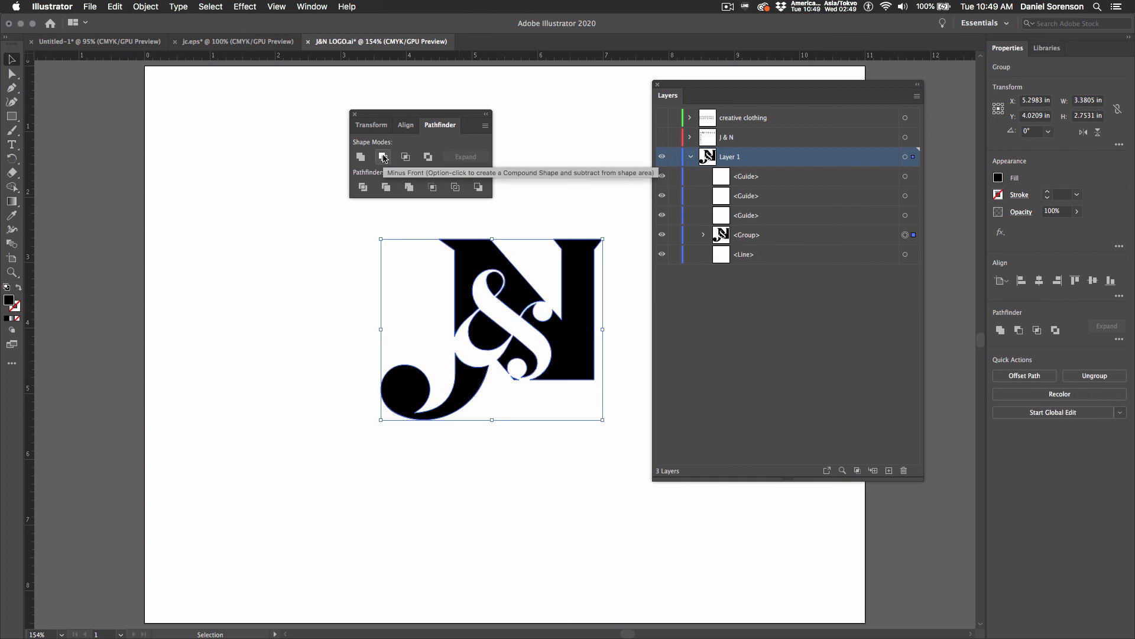
click(505, 479)
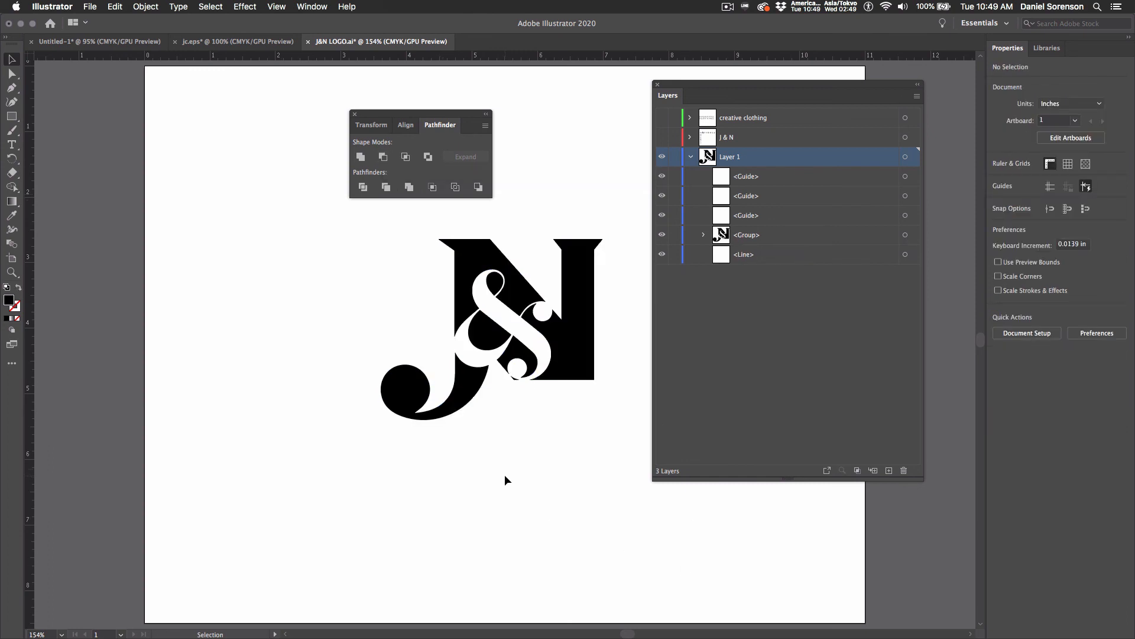
- In outline mode, delete the tiny leftover sliver beneath the ampersand's lower curl at the N's bottom edge
key(a)
key(super+y)
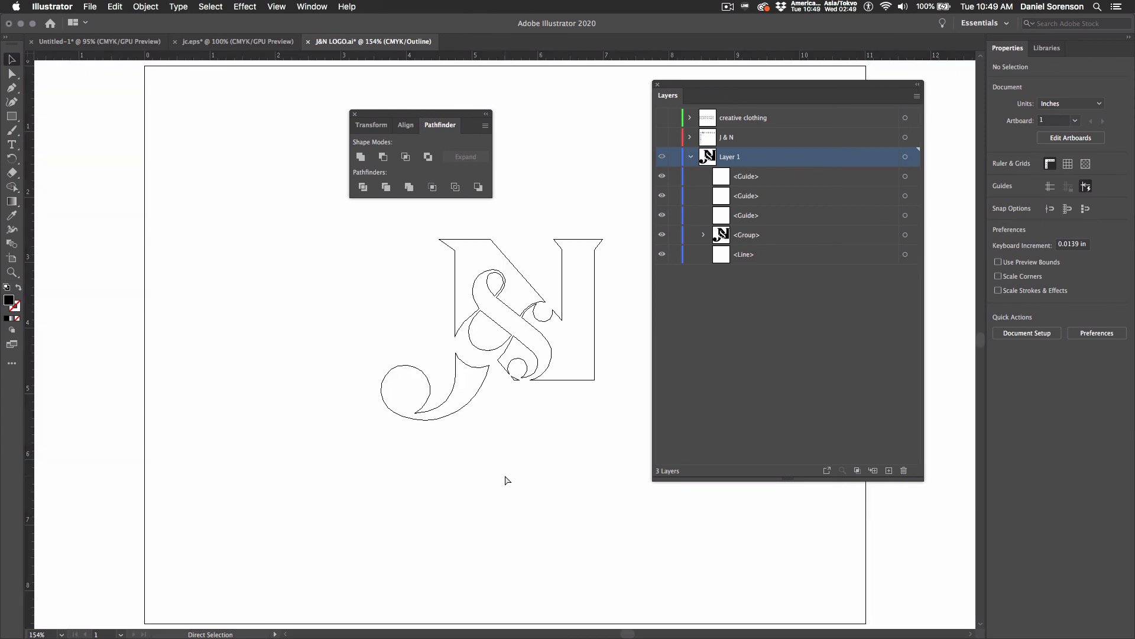
key(v)
key(z)
drag(496, 349, 583, 439)
key(a)
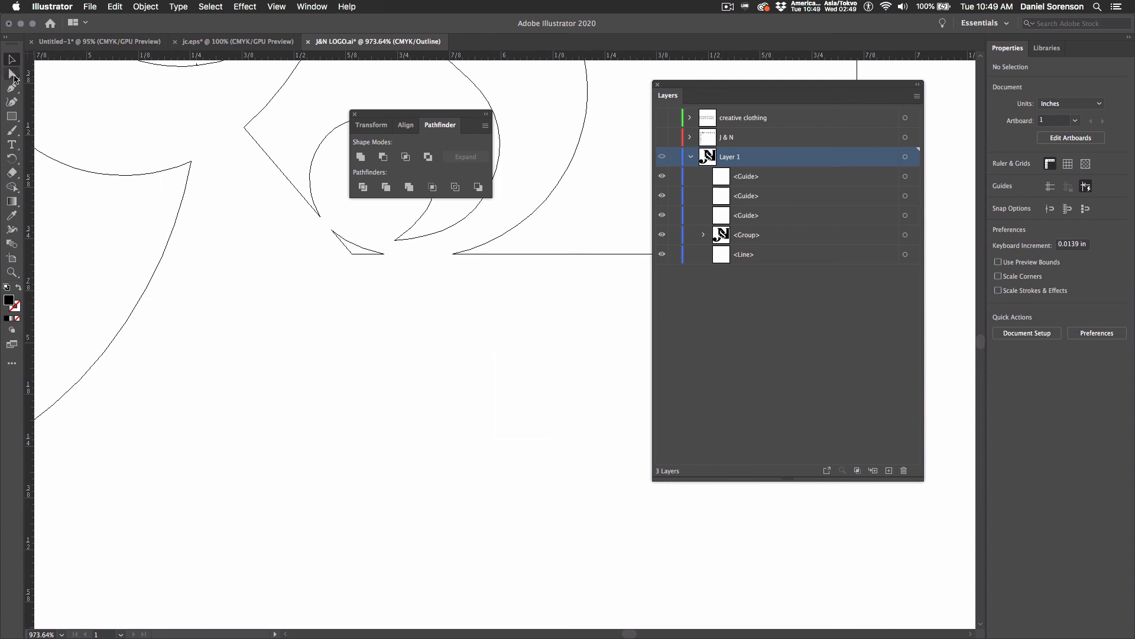
click(360, 256)
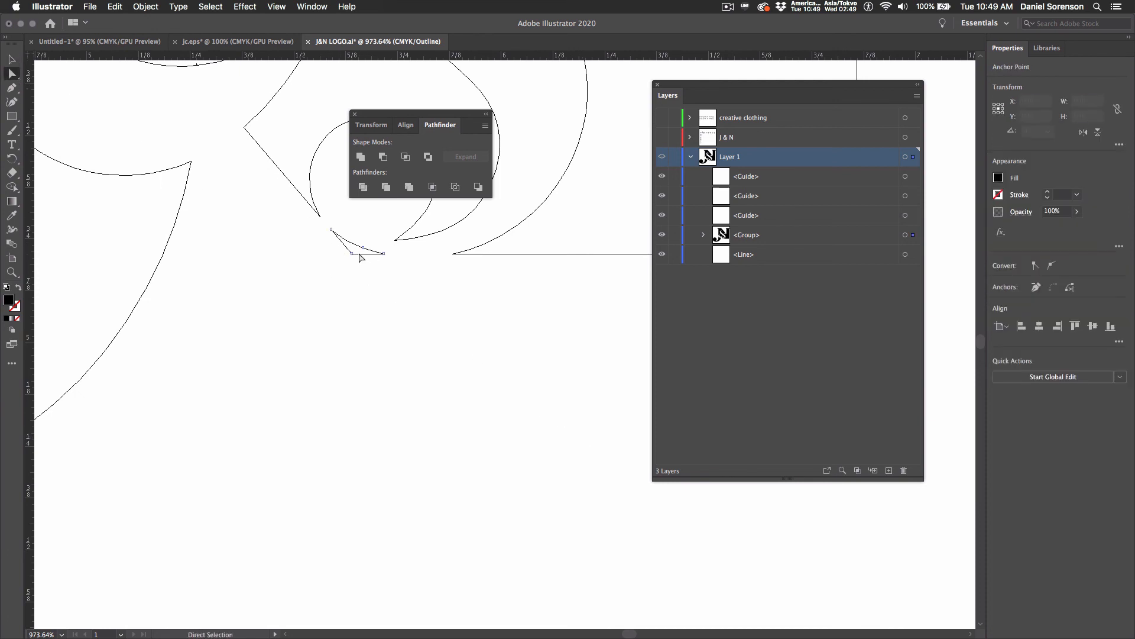
key(Delete)
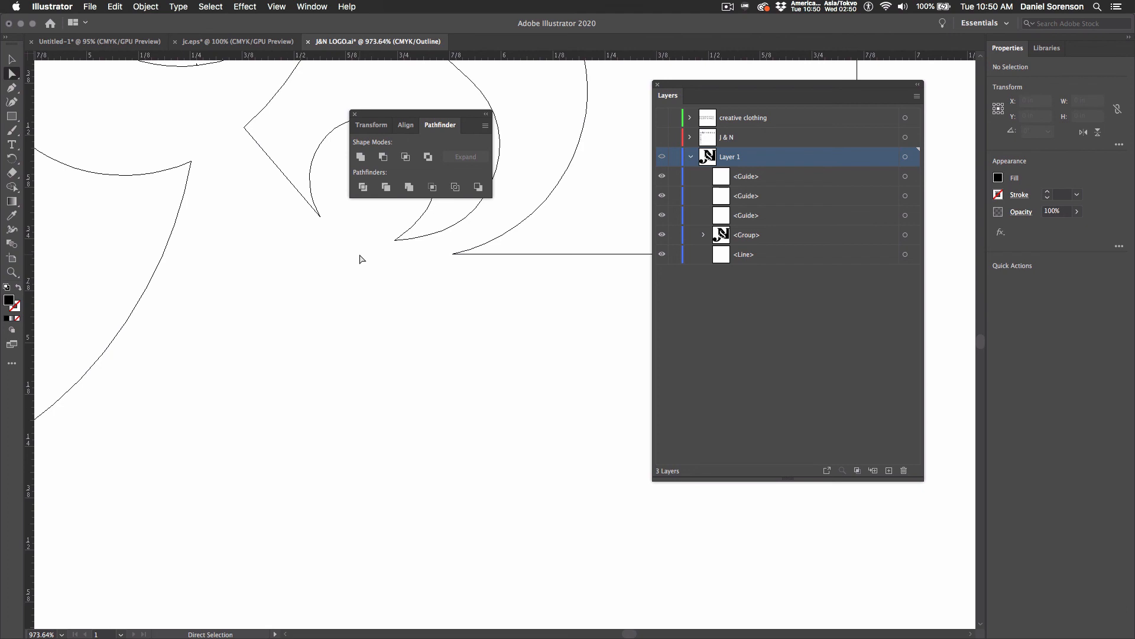
key(v)
key(super+0)
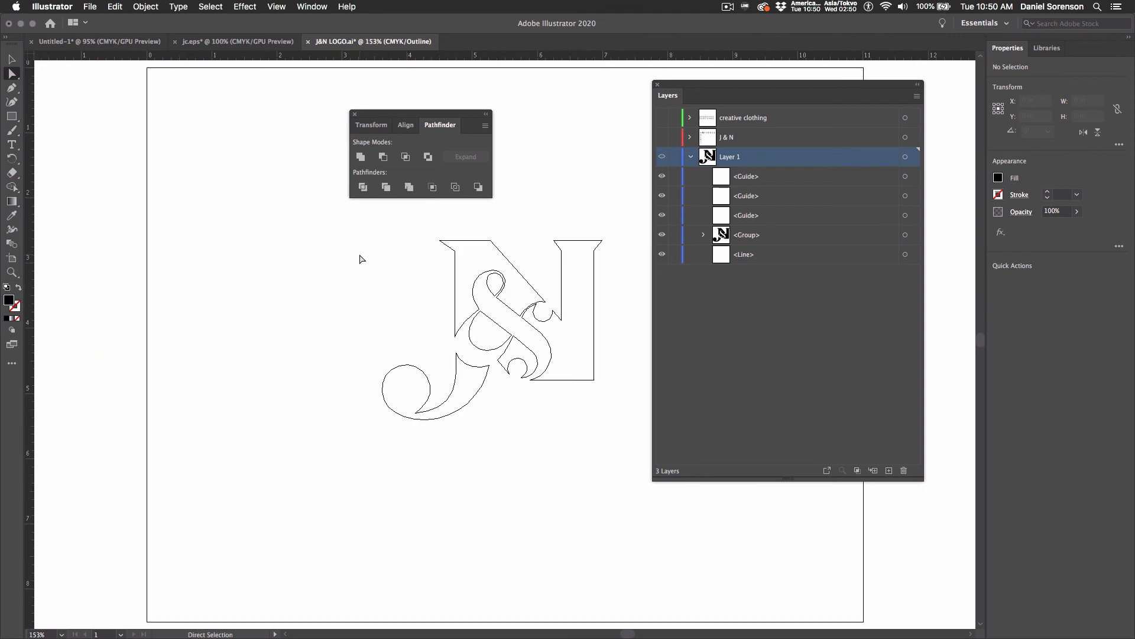
key(v)
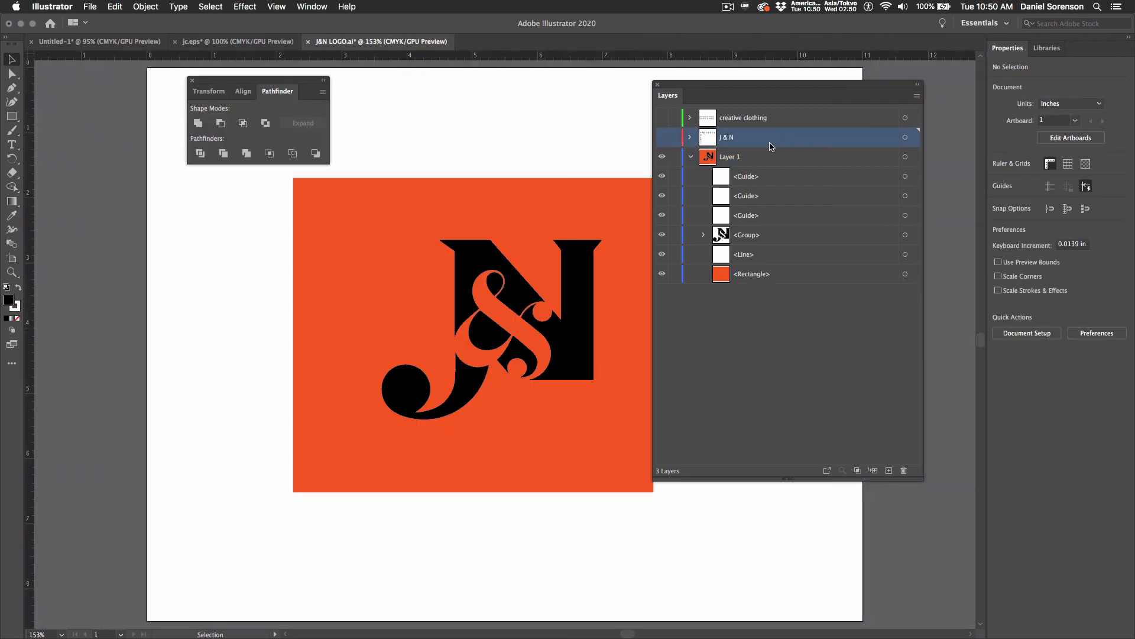